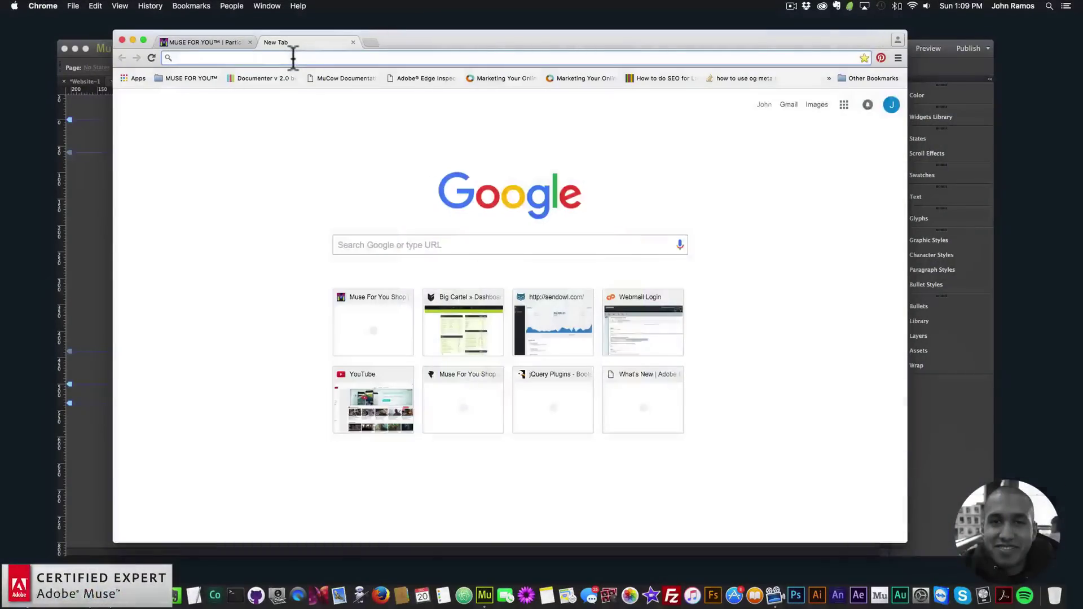
Browse museforyoushop.com to the Particles.js Widget – Christmas Edition page, then return to Muse.
{"action": "type", "text": "museforyou"}
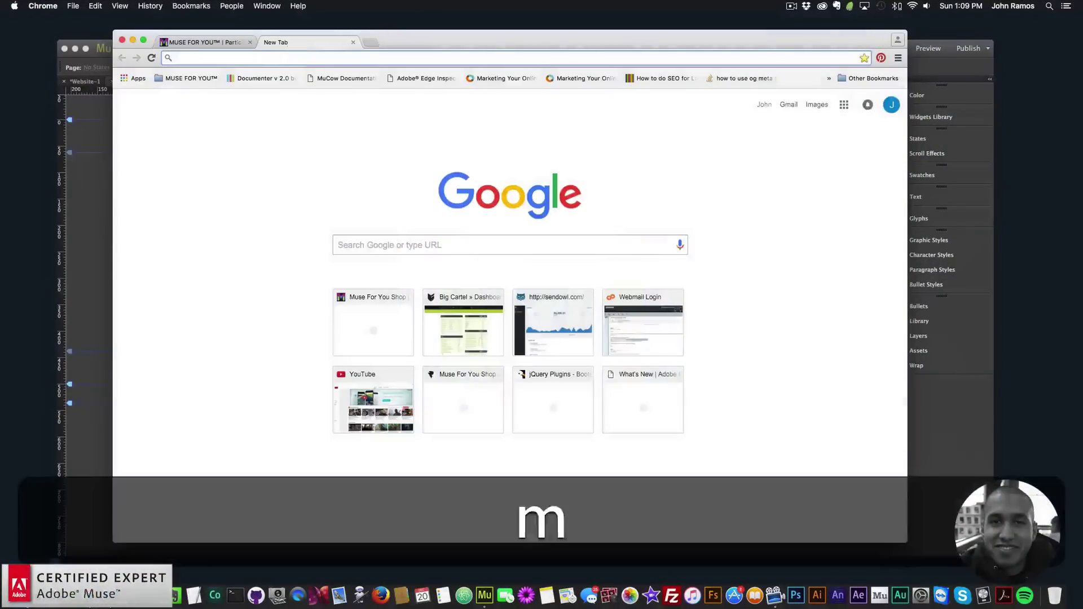
{"action": "type", "text": "shop.com"}
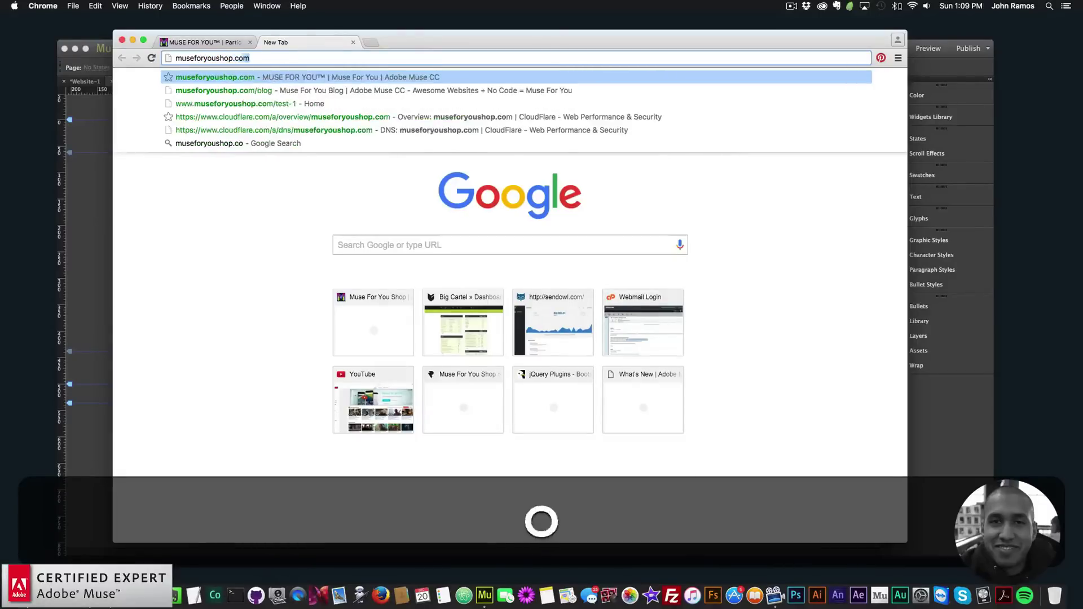
{"action": "key", "text": "Return"}
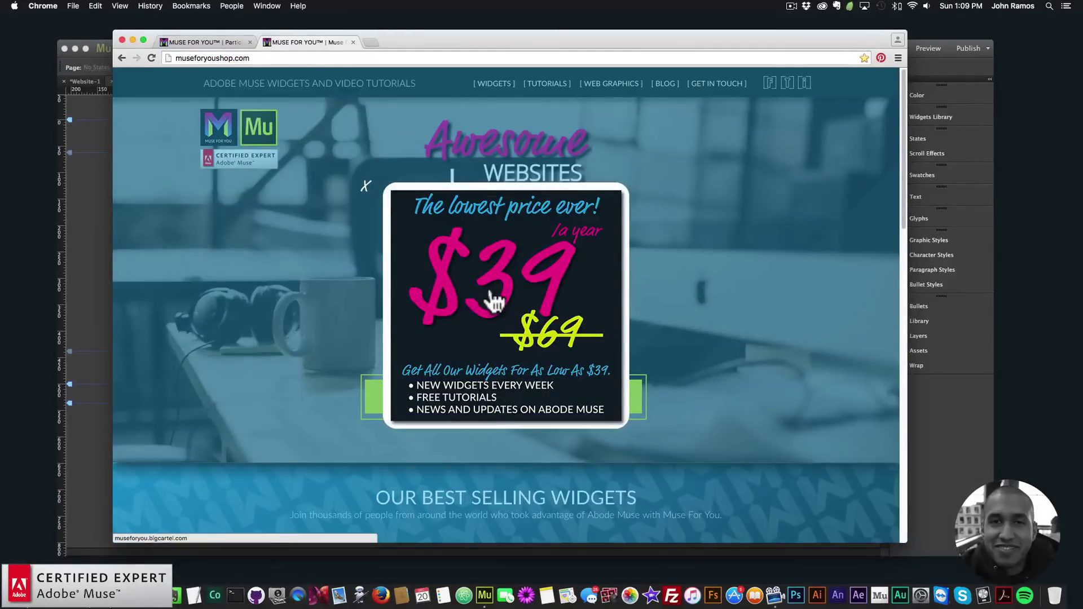
{"action": "left_click", "coordinate": [495, 301]}
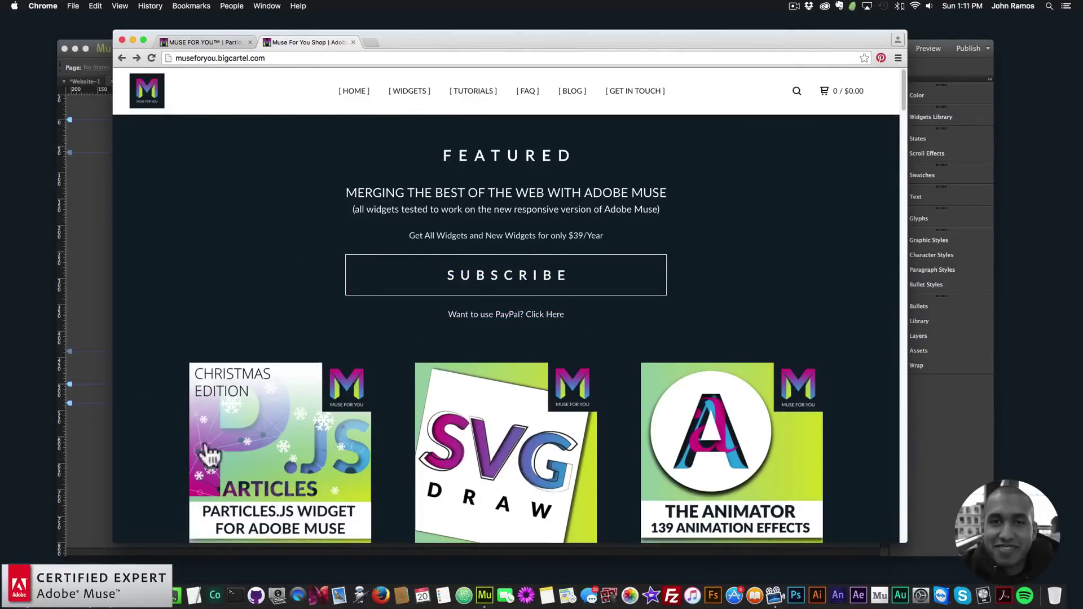
{"action": "scroll", "coordinate": [243, 437], "scroll_direction": "down", "scroll_amount": 3}
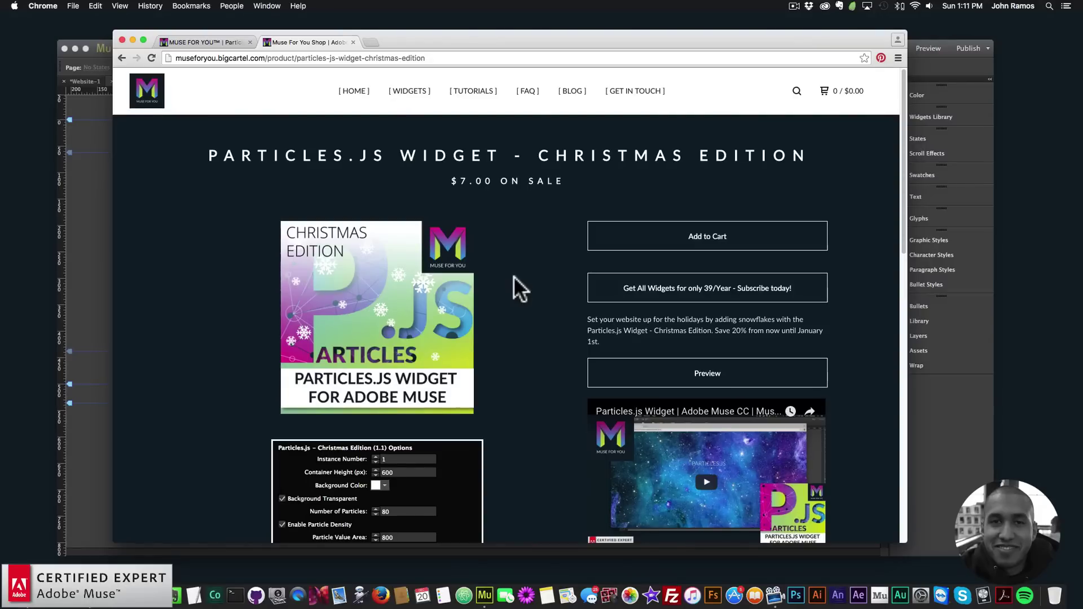
{"action": "left_click", "coordinate": [982, 483]}
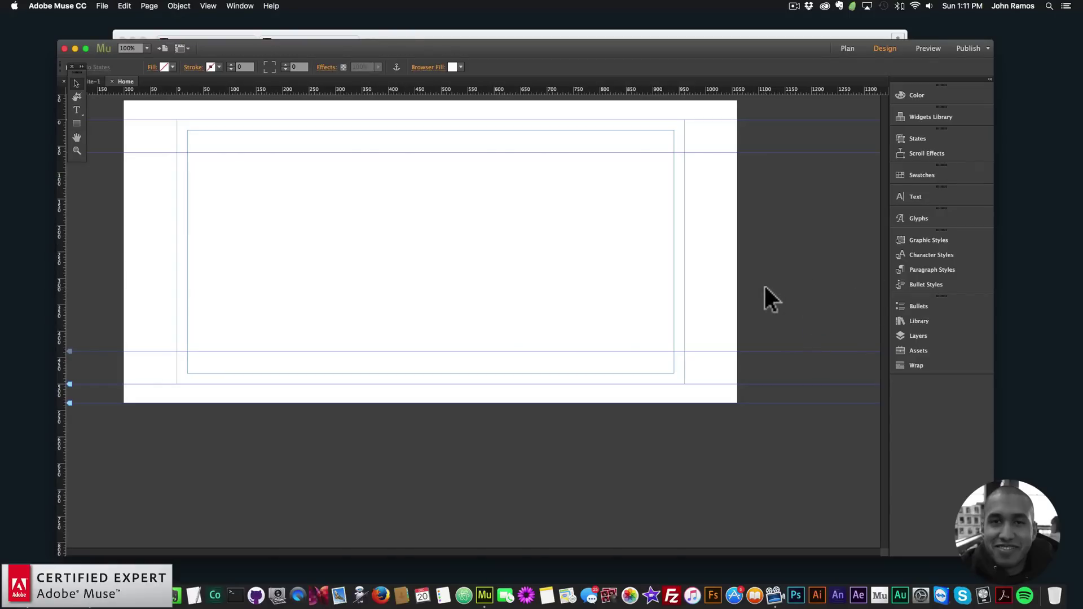
Drag the Particles.js Widget – Christmas Edition 1.1 from the Library onto the page.
{"action": "left_click", "coordinate": [923, 319]}
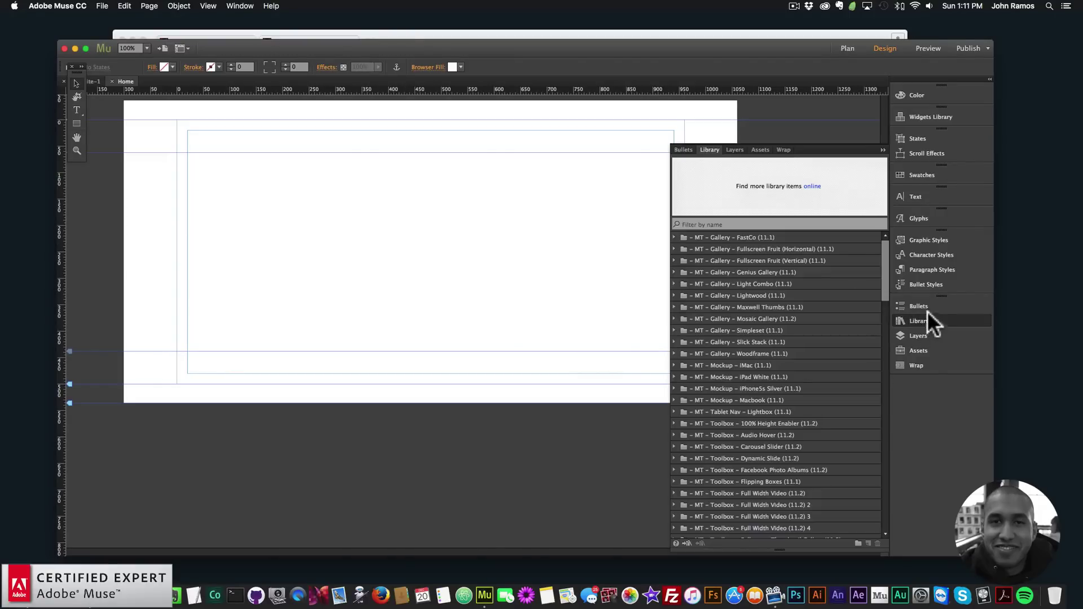
{"action": "left_click", "coordinate": [933, 318]}
{"action": "left_click", "coordinate": [240, 6]}
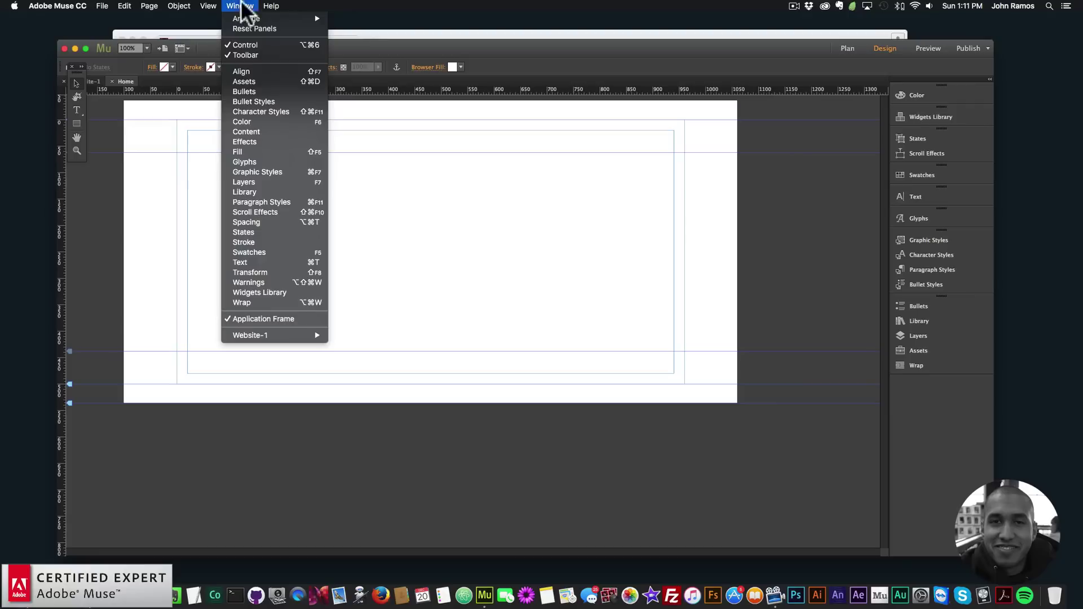
{"action": "left_click", "coordinate": [252, 192]}
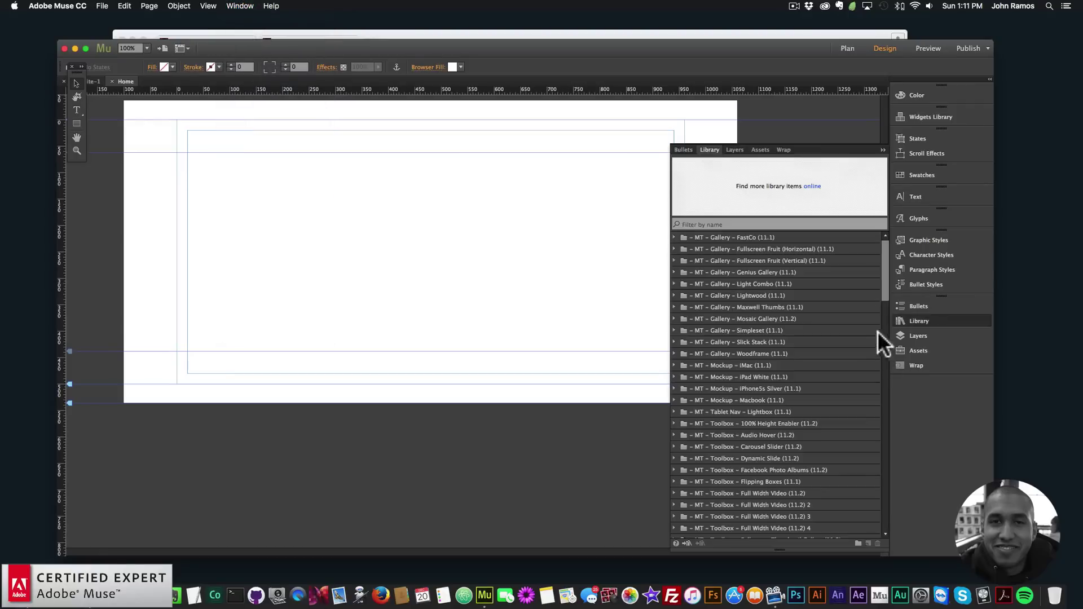
{"action": "left_click_drag", "start_coordinate": [882, 255], "coordinate": [878, 423]}
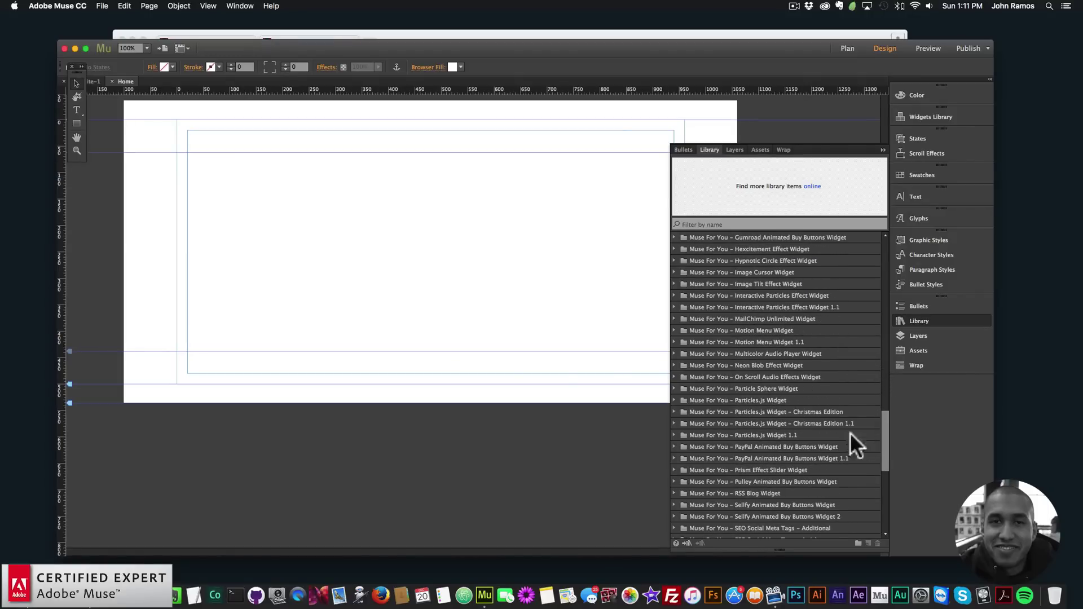
{"action": "left_click", "coordinate": [787, 423]}
{"action": "left_click", "coordinate": [673, 423]}
{"action": "left_click", "coordinate": [747, 434]}
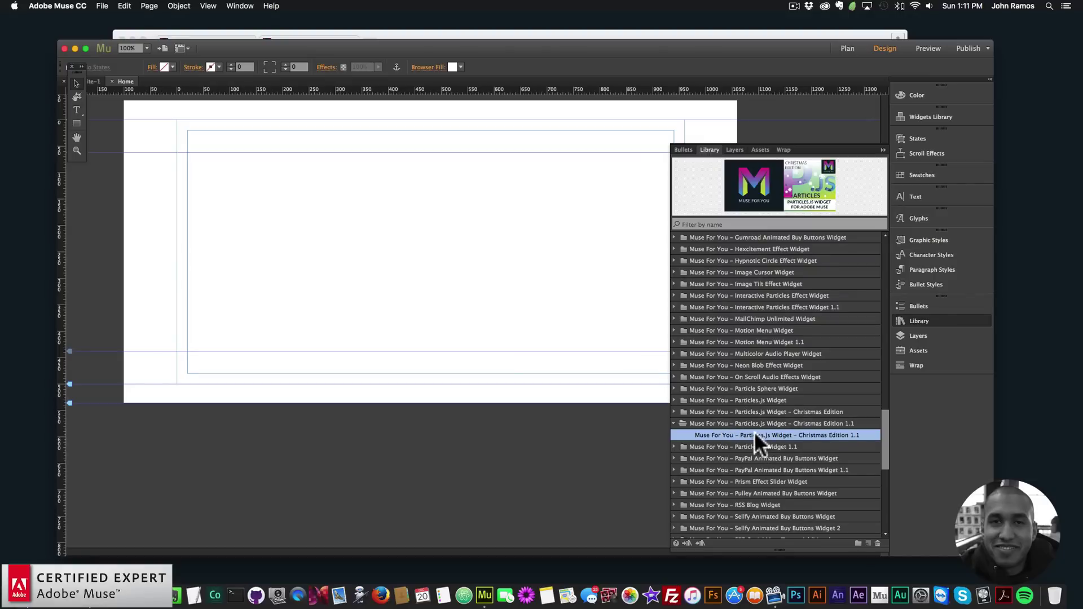
{"action": "left_click_drag", "start_coordinate": [753, 431], "coordinate": [169, 189]}
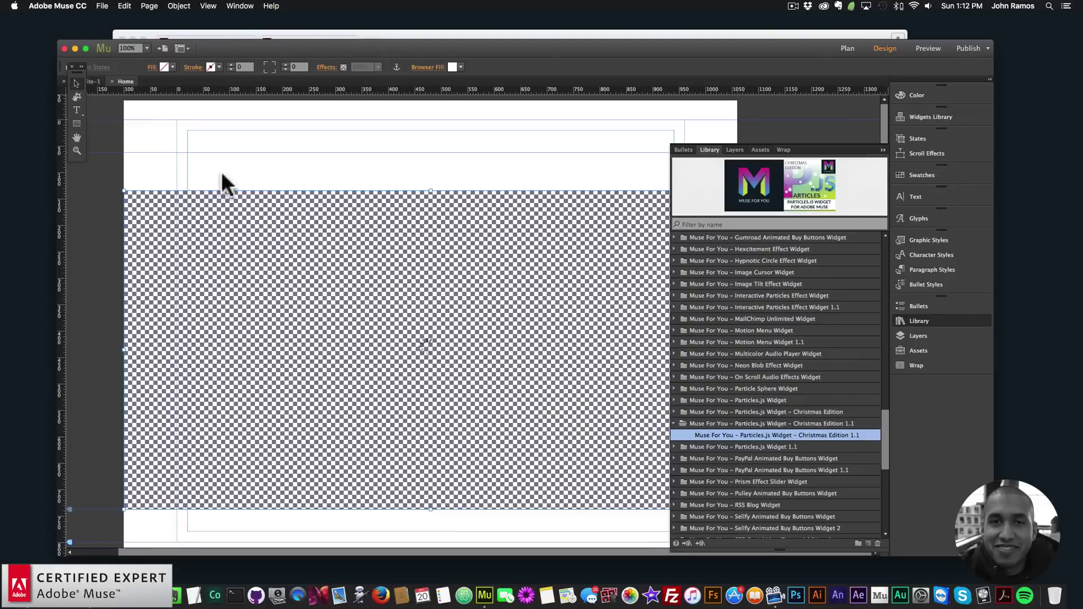
Allow the widget's network request and move the snow widget up to the page top.
{"action": "left_click", "coordinate": [620, 215]}
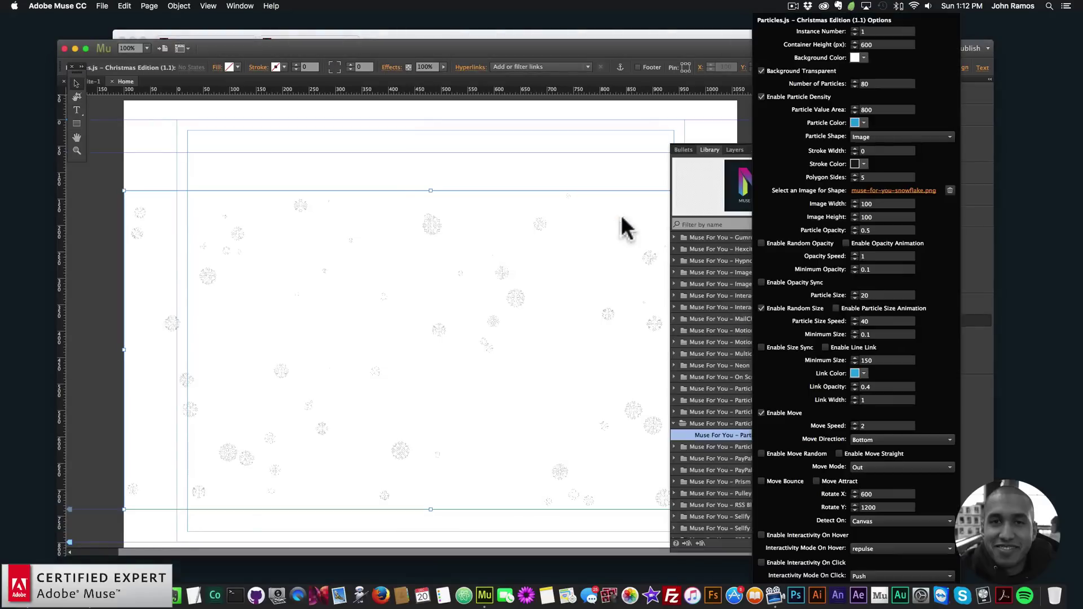
{"action": "left_click", "coordinate": [507, 364]}
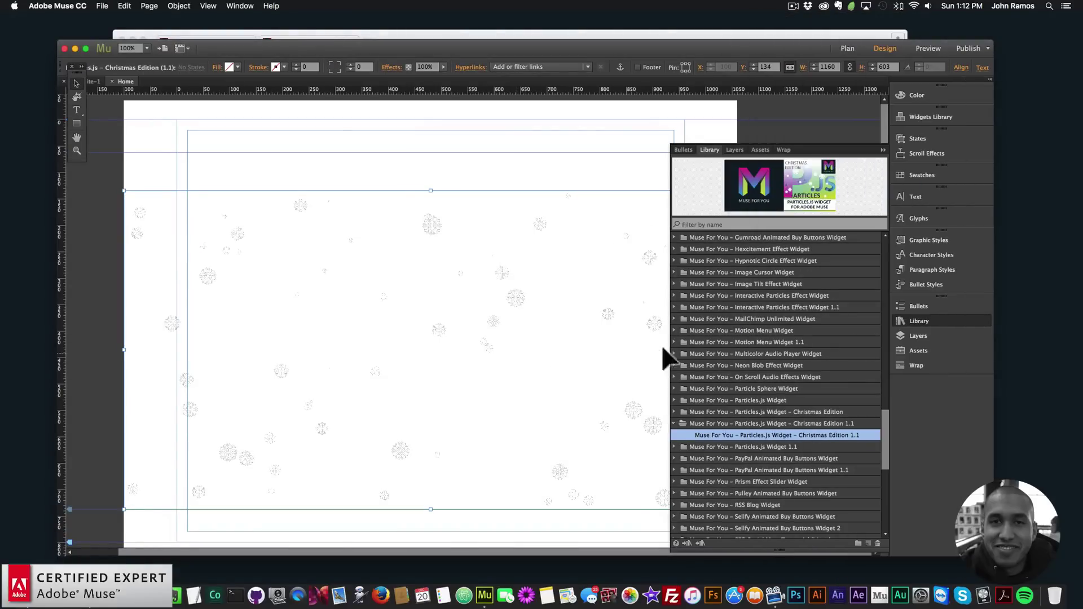
{"action": "left_click", "coordinate": [921, 321]}
{"action": "left_click_drag", "start_coordinate": [479, 313], "coordinate": [487, 253]}
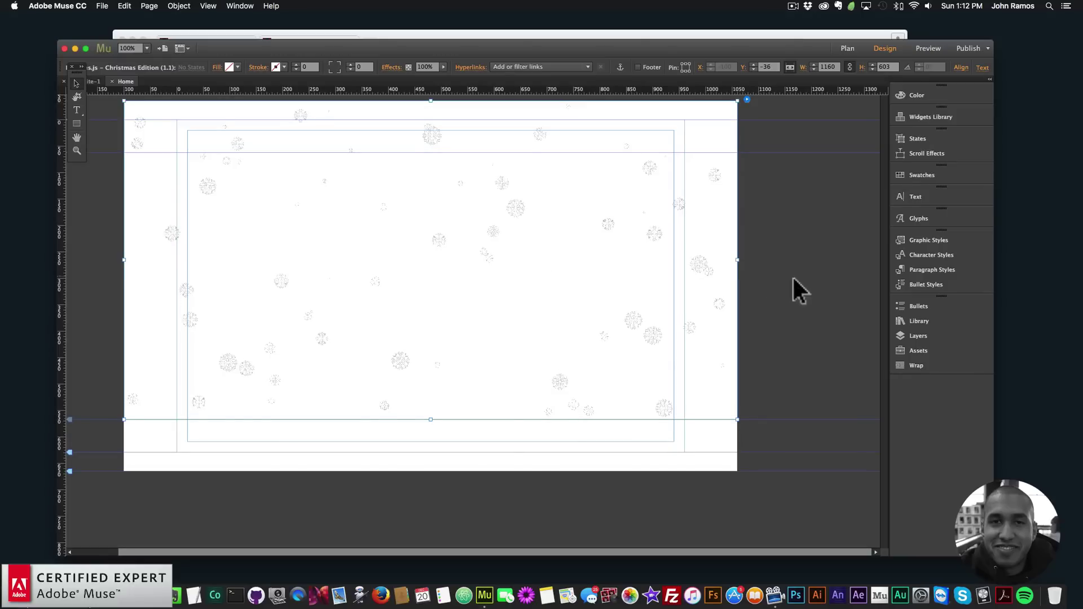
{"action": "left_click", "coordinate": [814, 282]}
Set the page's browser fill image to the winter photo muse-for-you-image-6.jpeg.
{"action": "left_click", "coordinate": [453, 67]}
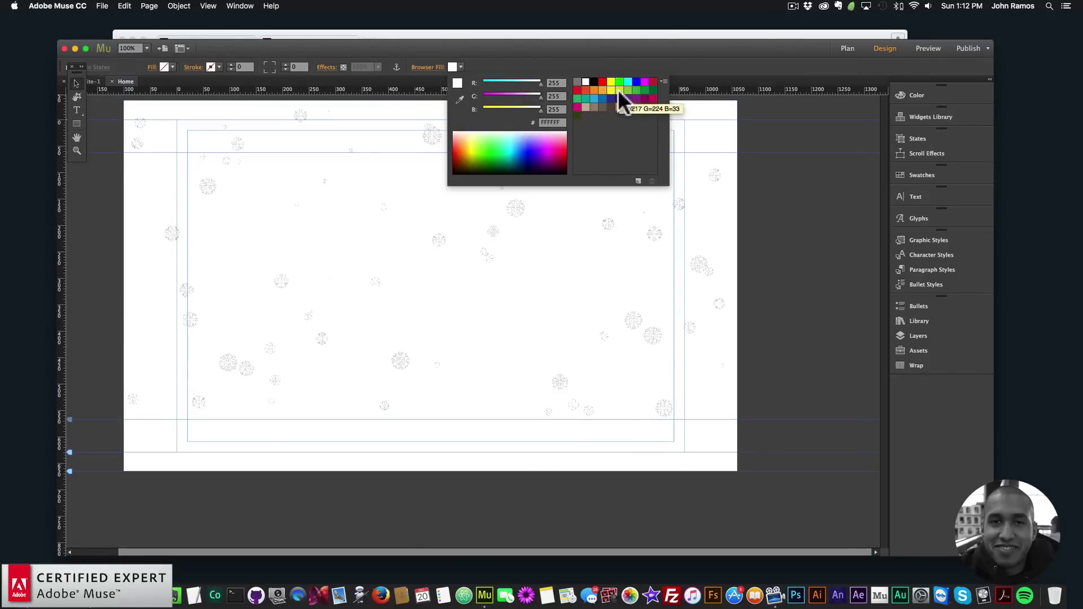
{"action": "left_click", "coordinate": [640, 89]}
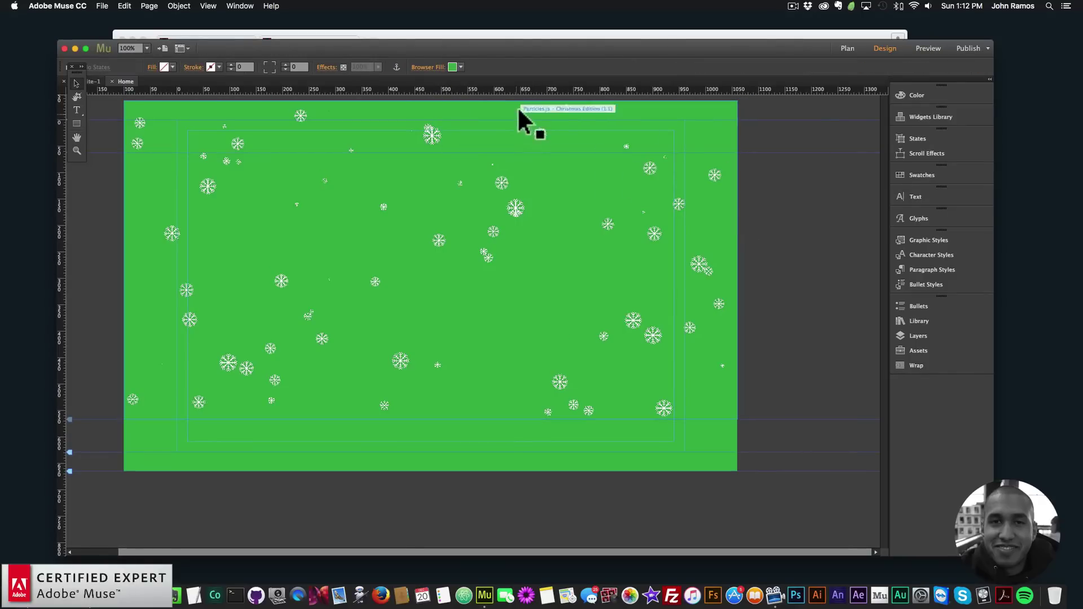
{"action": "left_click", "coordinate": [427, 67]}
{"action": "left_click", "coordinate": [467, 144]}
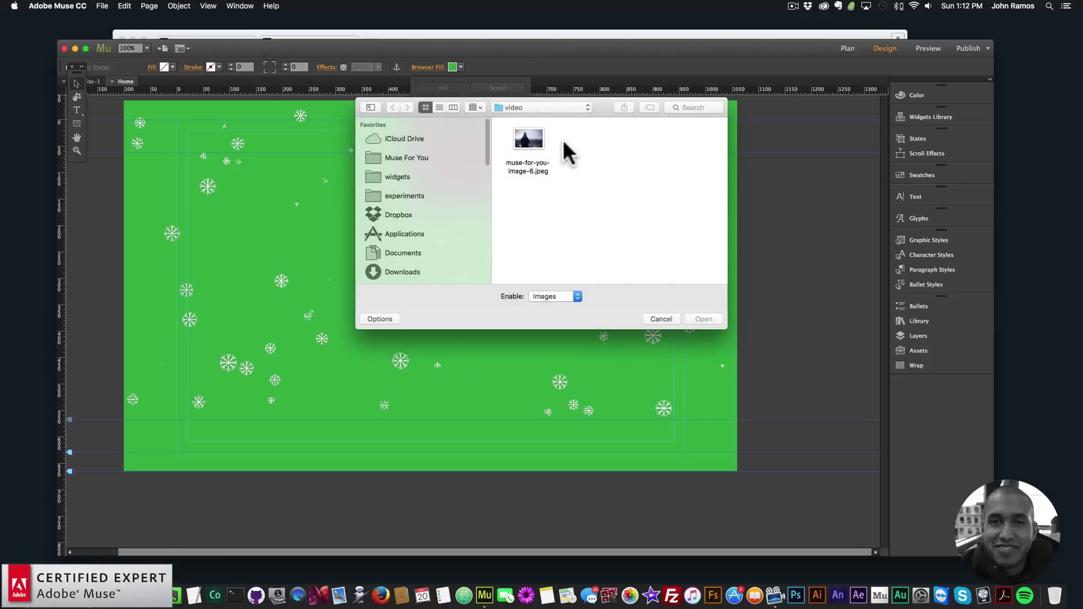
{"action": "double_click", "coordinate": [530, 135]}
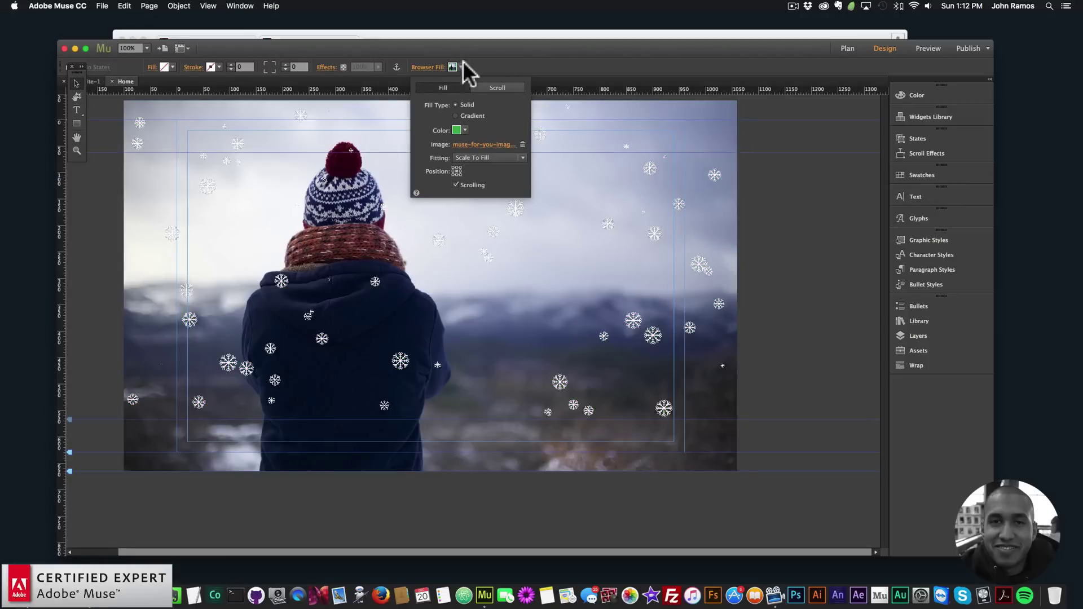
{"action": "left_click", "coordinate": [476, 144]}
{"action": "double_click", "coordinate": [524, 136]}
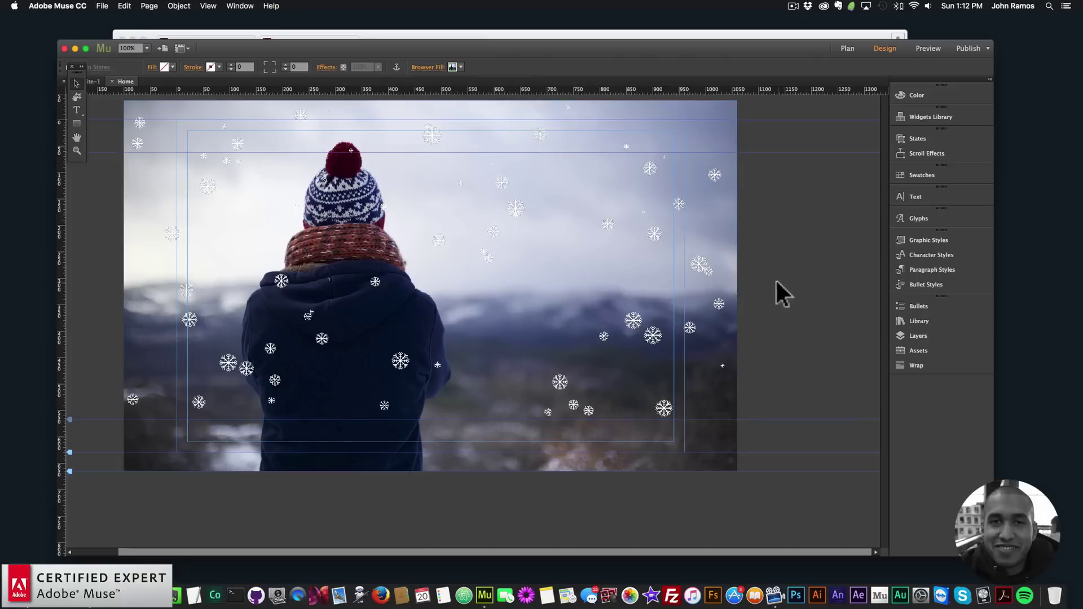
{"action": "left_click", "coordinate": [101, 6]}
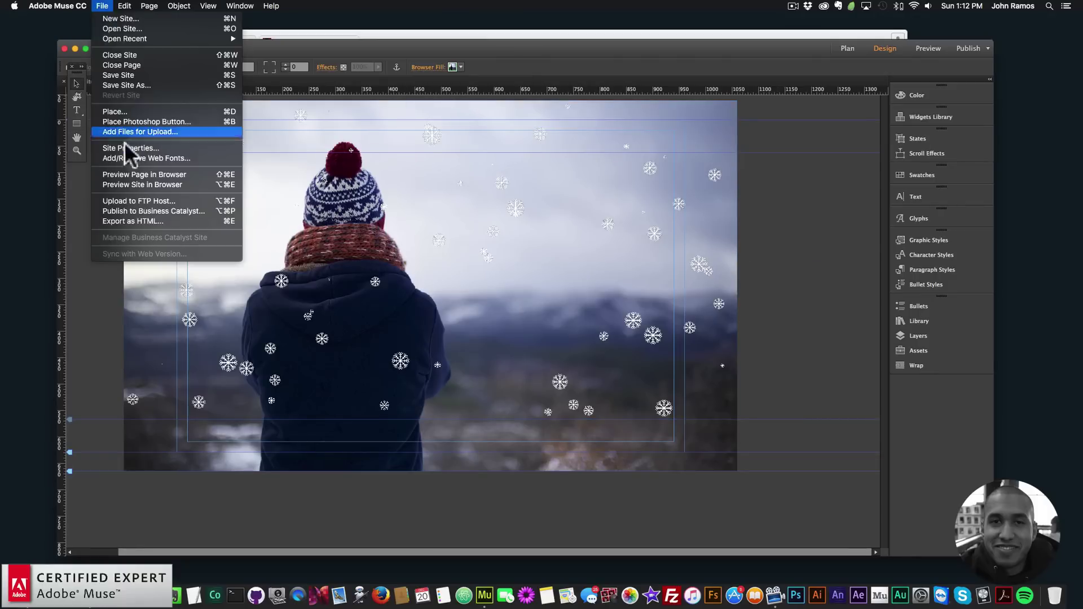
Preview the snowy page in Chrome, then open the snow widget's options back in Muse.
{"action": "left_click", "coordinate": [138, 172]}
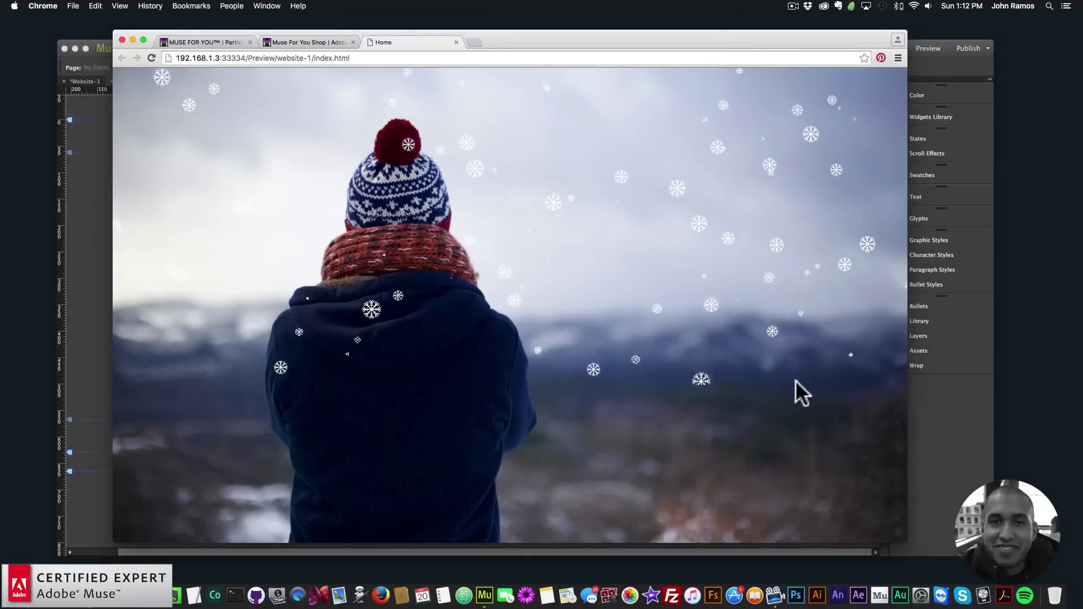
{"action": "left_click", "coordinate": [954, 464]}
{"action": "left_click", "coordinate": [470, 338]}
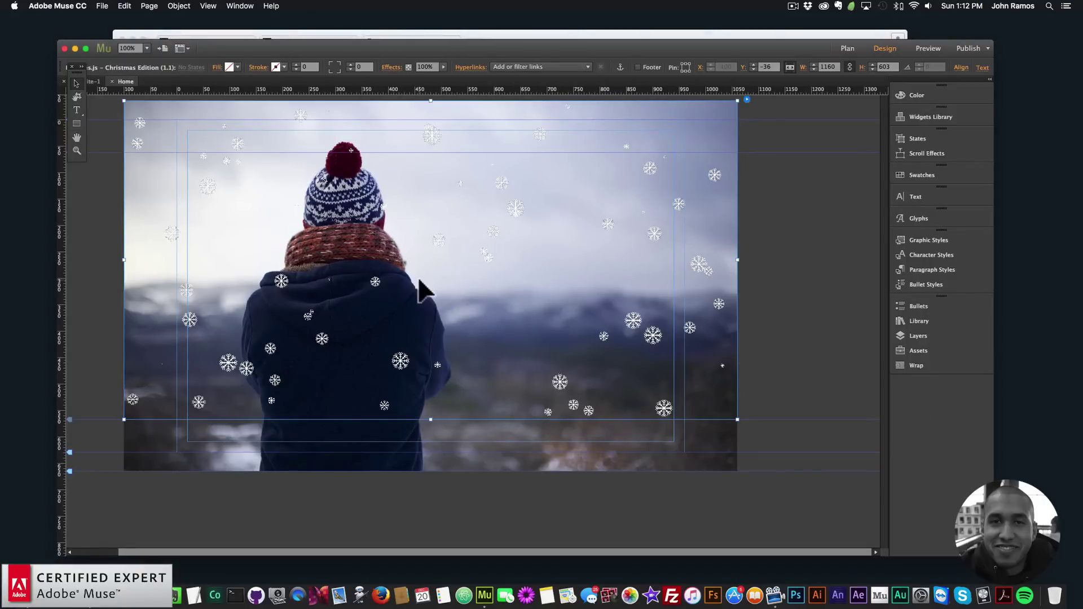
{"action": "left_click", "coordinate": [746, 98]}
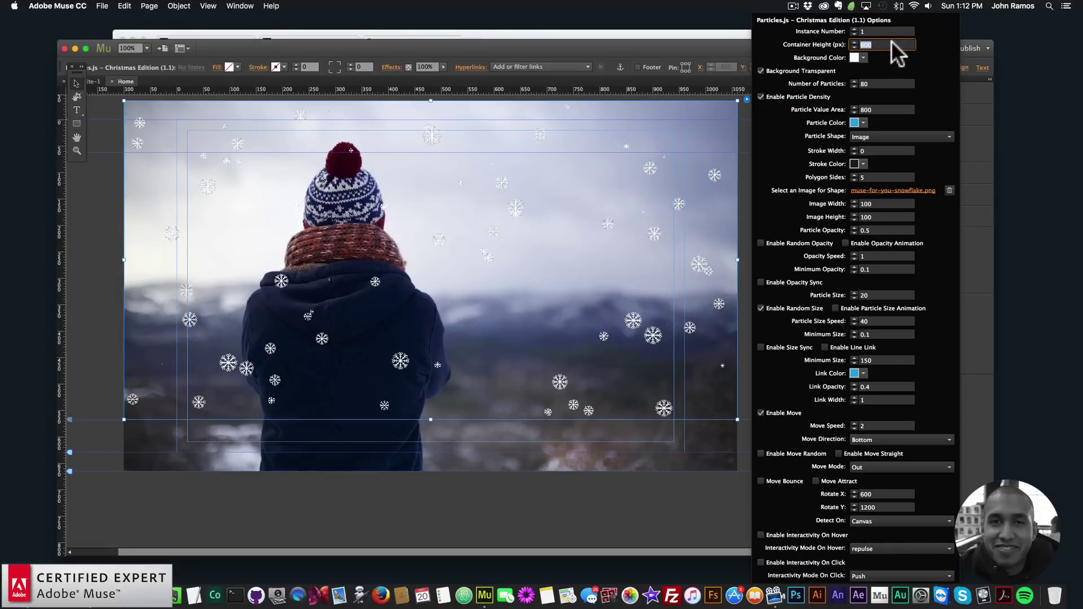
Set the snow widget's Container Height to 1000 px.
{"action": "type", "text": "10"}
{"action": "key", "text": "Return"}
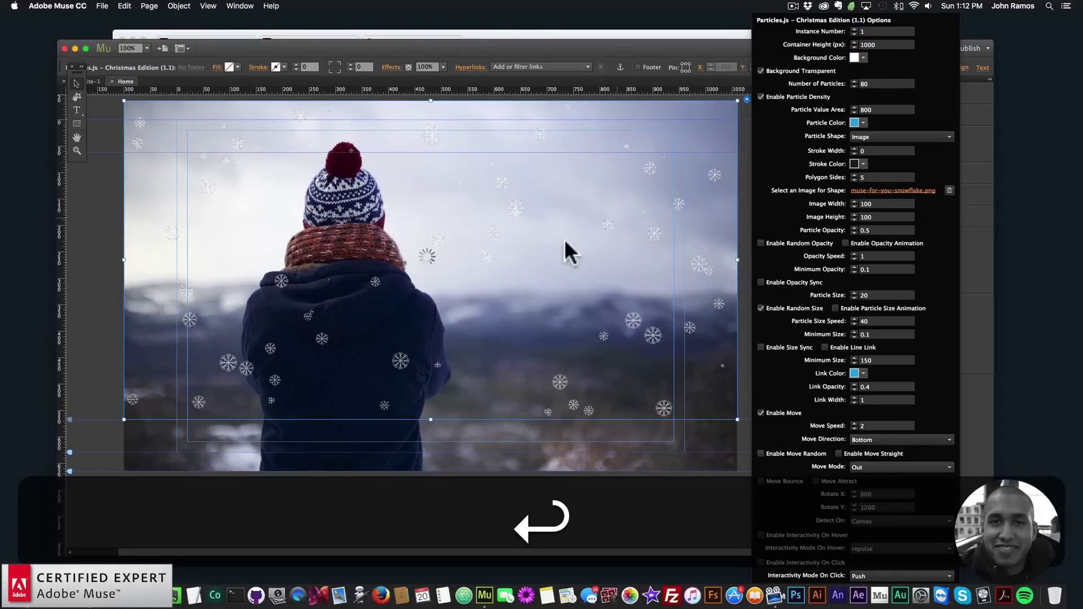
{"action": "key", "text": "Escape"}
{"action": "key", "text": "Escape"}
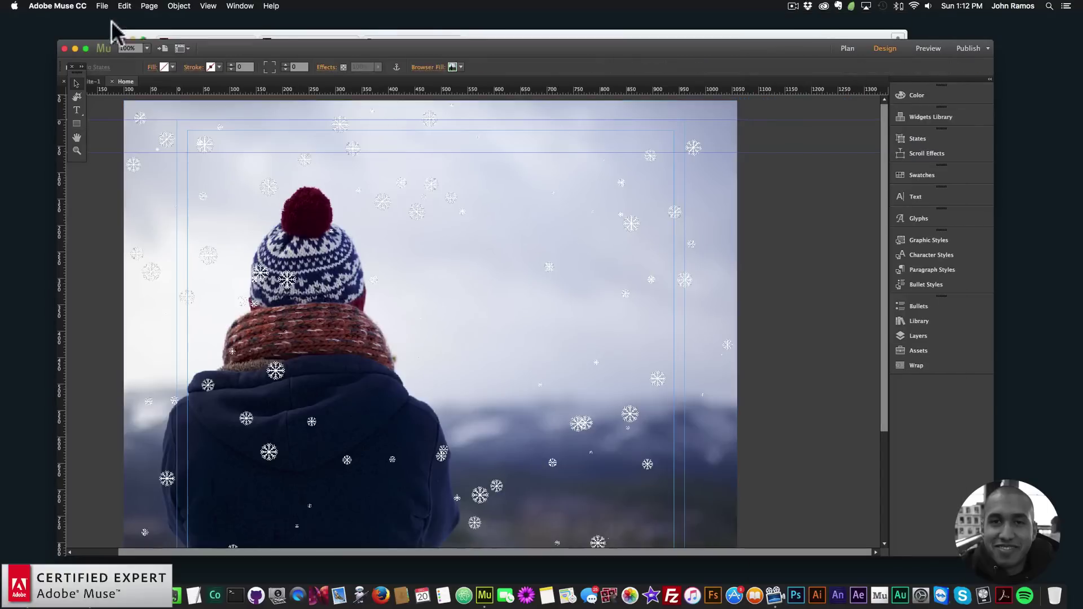
Preview the taller snow in the browser, then delete the snow widget from the page.
{"action": "left_click", "coordinate": [101, 6]}
{"action": "left_click", "coordinate": [141, 175]}
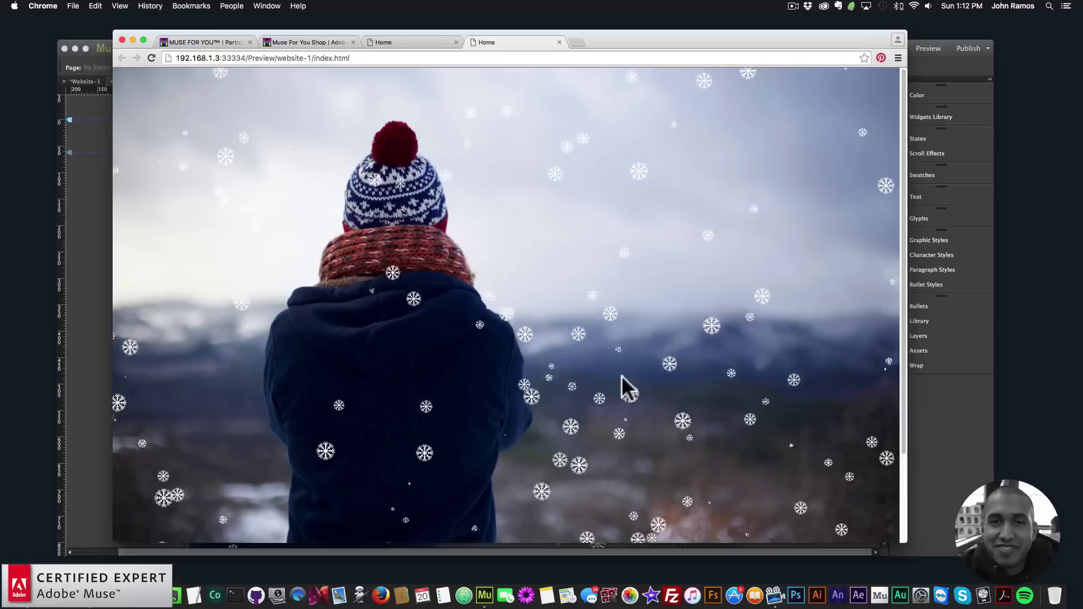
{"action": "left_click", "coordinate": [952, 418]}
{"action": "left_click", "coordinate": [483, 203]}
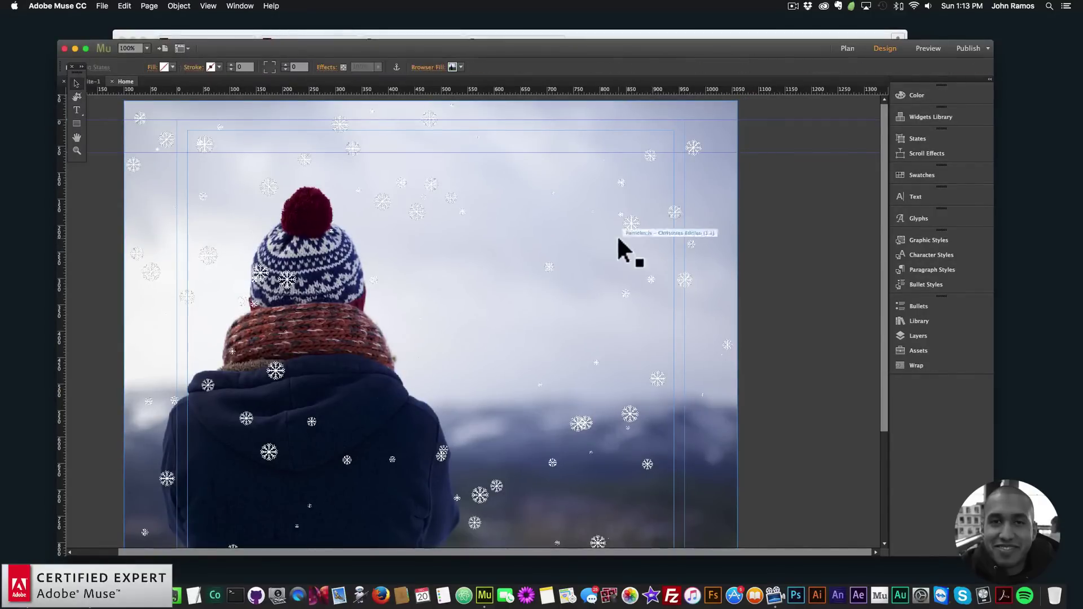
{"action": "key", "text": "BackSpace"}
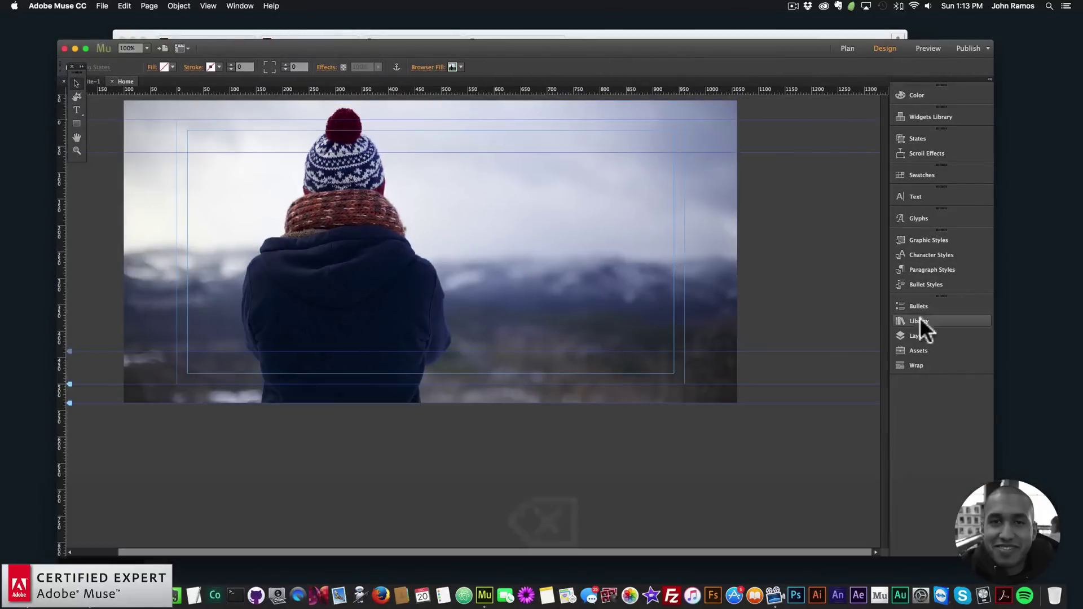
Place the Particles.js Widget 1.1 from the Library across the top of the winter photo.
{"action": "left_click", "coordinate": [919, 321]}
{"action": "left_click_drag", "start_coordinate": [882, 276], "coordinate": [885, 450]}
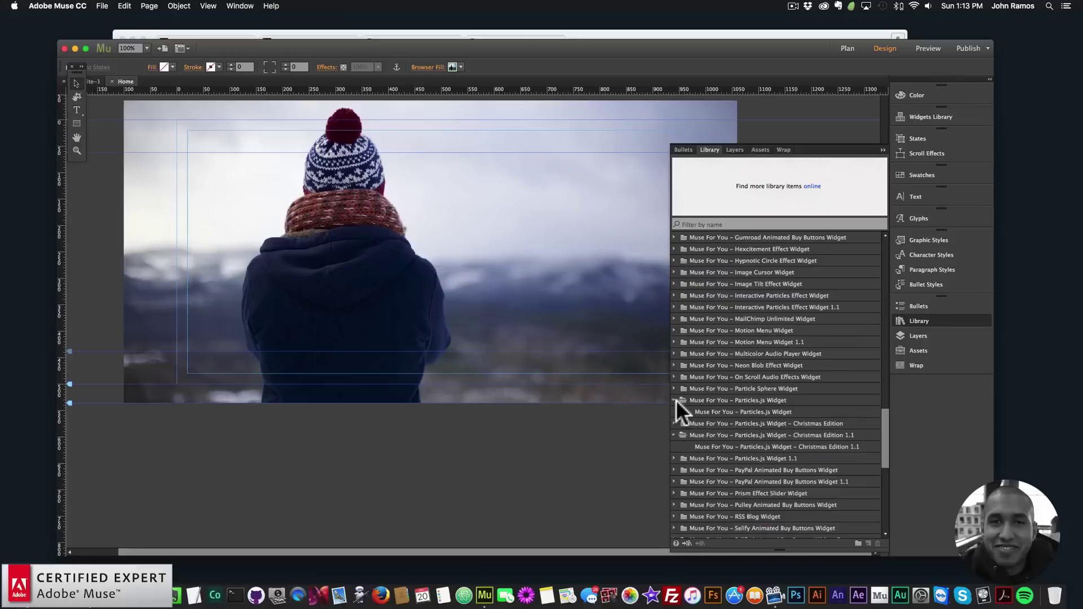
{"action": "left_click", "coordinate": [674, 447]}
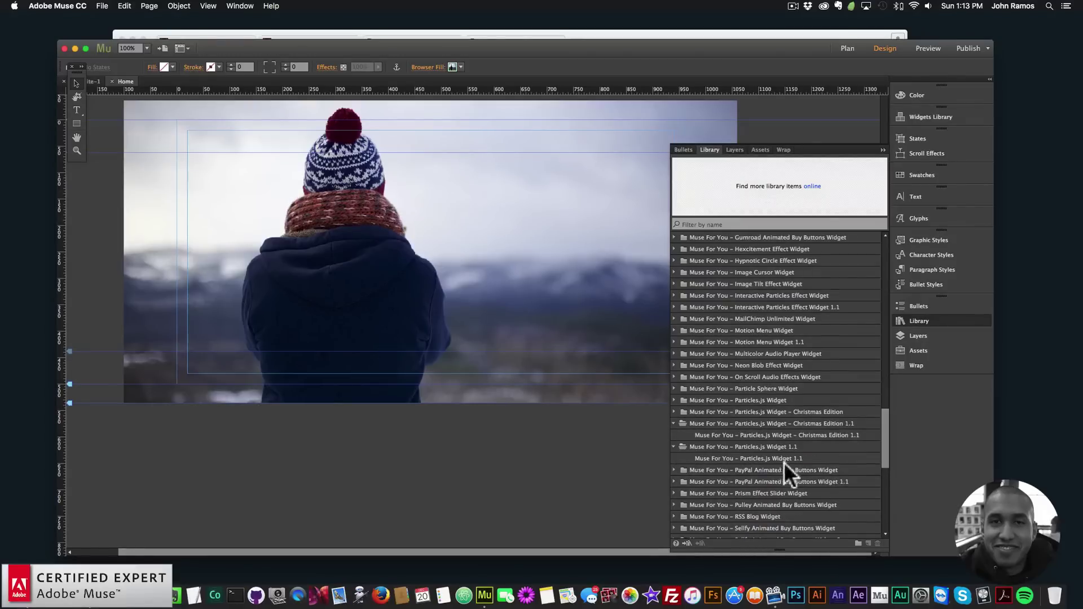
{"action": "left_click", "coordinate": [732, 458]}
{"action": "left_click_drag", "start_coordinate": [756, 458], "coordinate": [255, 170]}
{"action": "left_click", "coordinate": [536, 296]}
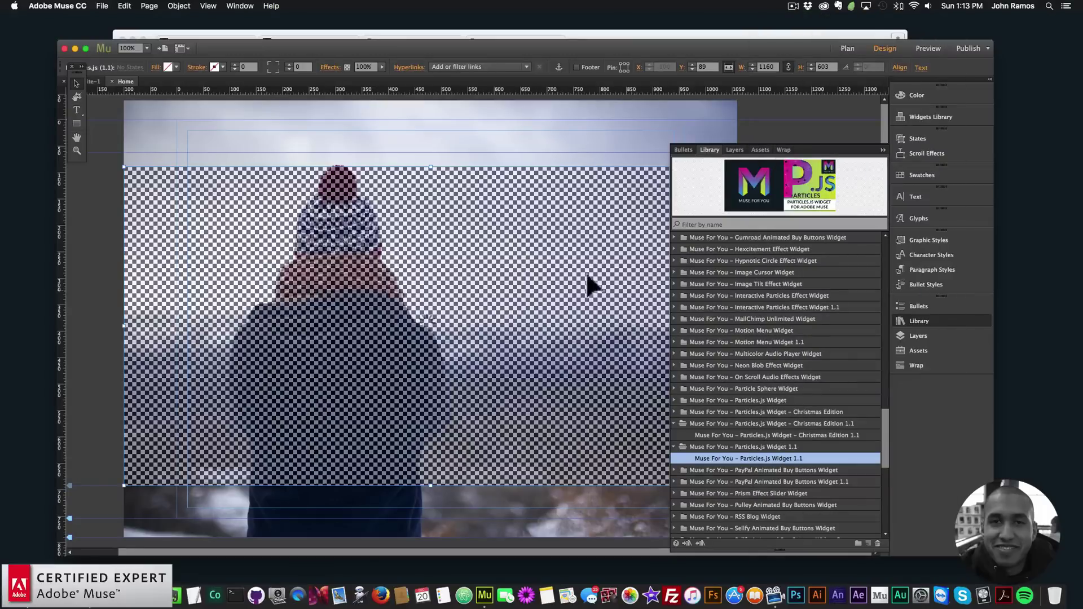
{"action": "left_click", "coordinate": [956, 333]}
{"action": "key", "text": "super+z"}
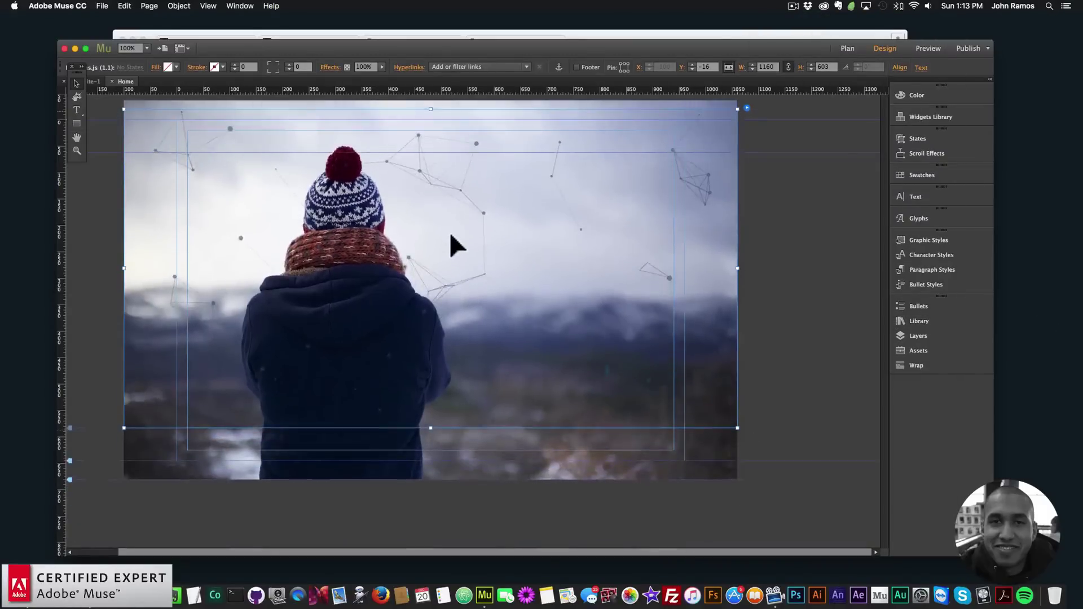
{"action": "left_click", "coordinate": [79, 195]}
Preview the page with the particle network in the browser.
{"action": "left_click", "coordinate": [103, 5]}
{"action": "left_click", "coordinate": [175, 174]}
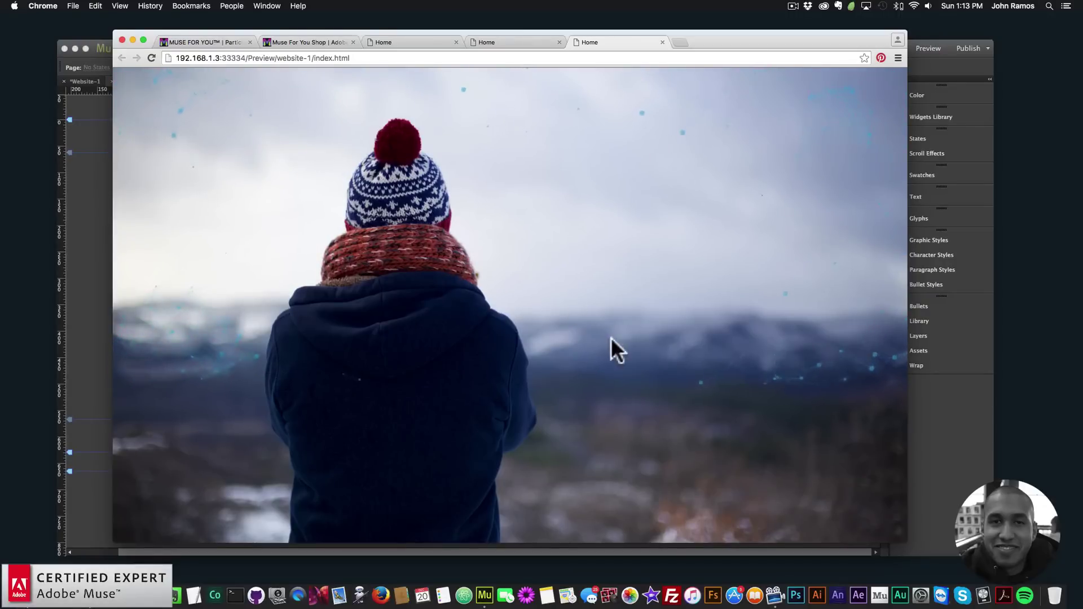
{"action": "left_click", "coordinate": [948, 435]}
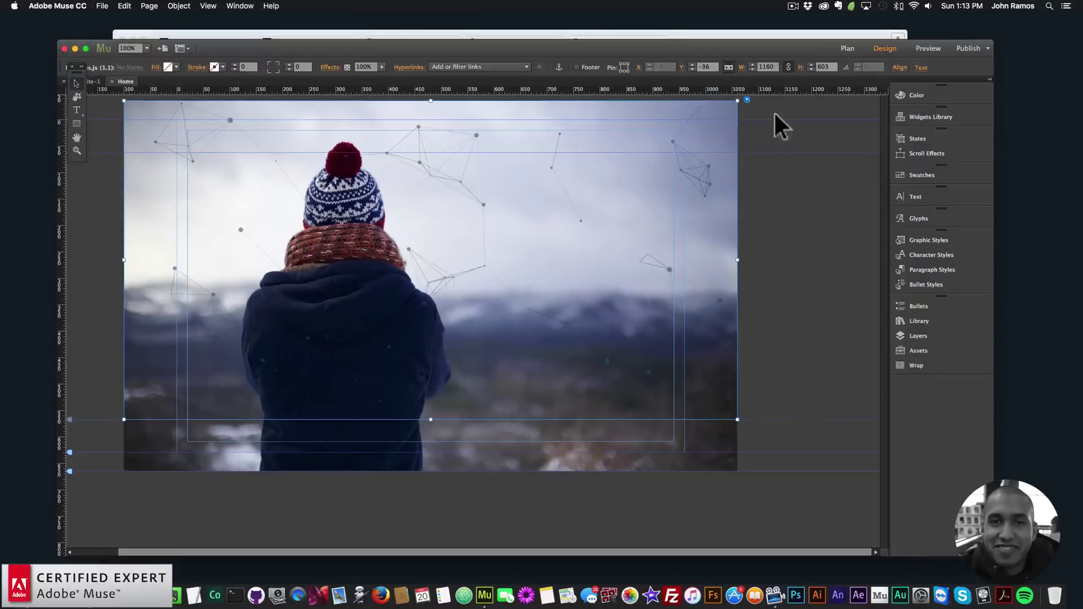
Uncheck Enable Line Link in the Particles.js options so particles show as loose dots.
{"action": "left_click", "coordinate": [745, 99]}
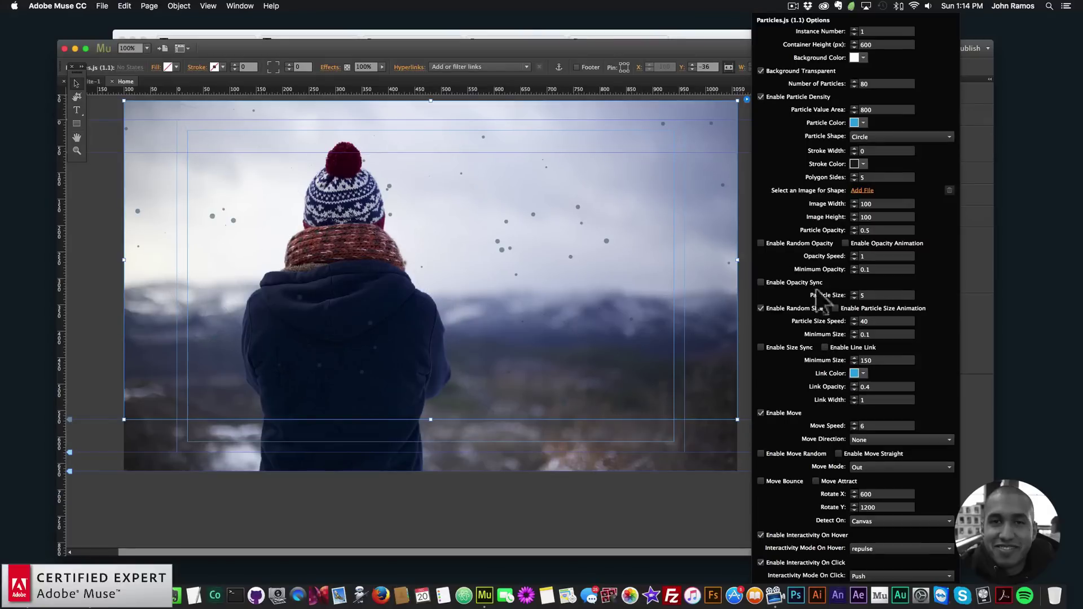
{"action": "left_click", "coordinate": [643, 253]}
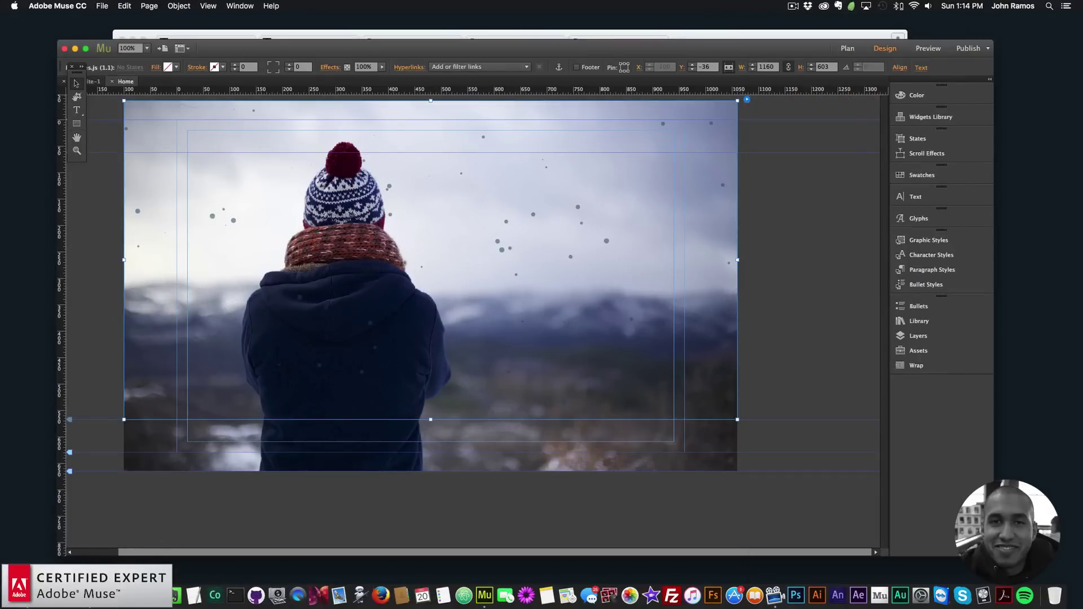
{"action": "left_click", "coordinate": [297, 595]}
Search freepik.com for 'snowflake' in Safari and scroll through the results.
{"action": "type", "text": "fre"}
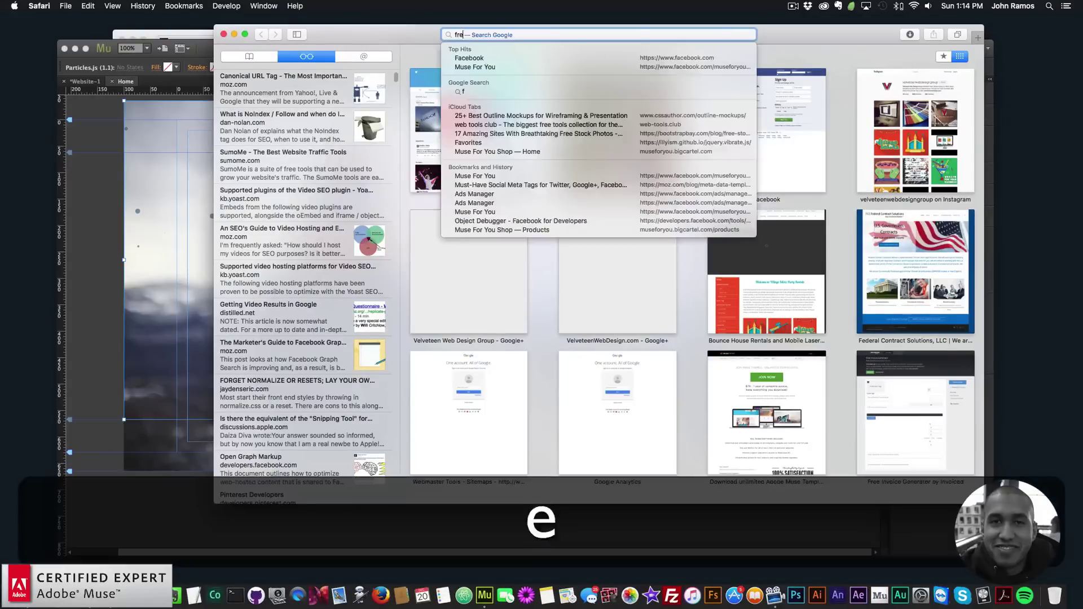
{"action": "type", "text": "epik.com"}
{"action": "key", "text": "Return"}
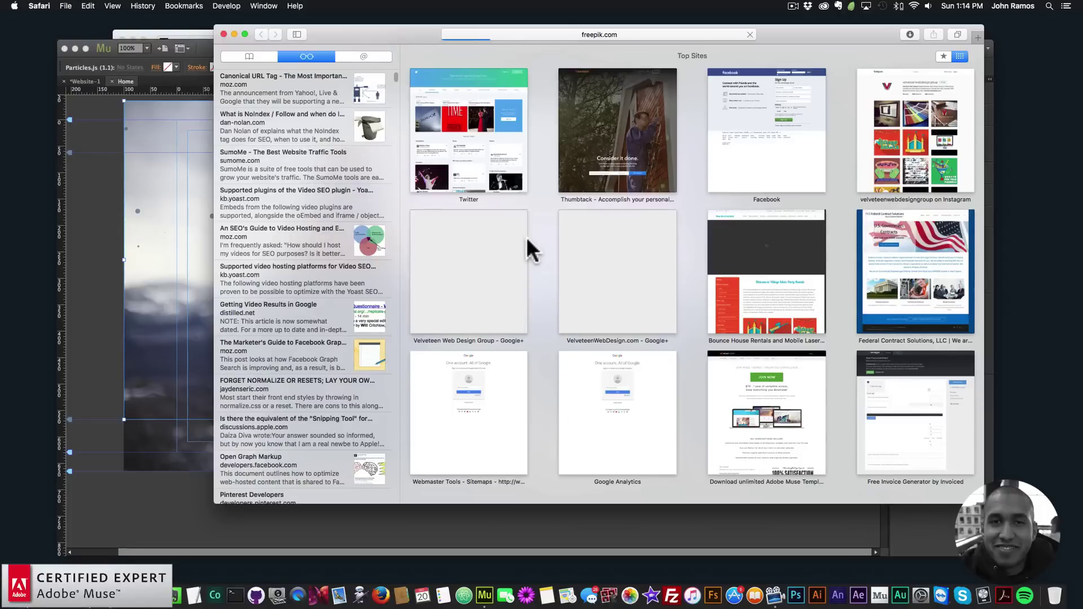
{"action": "mouse_move", "coordinate": [526, 237]}
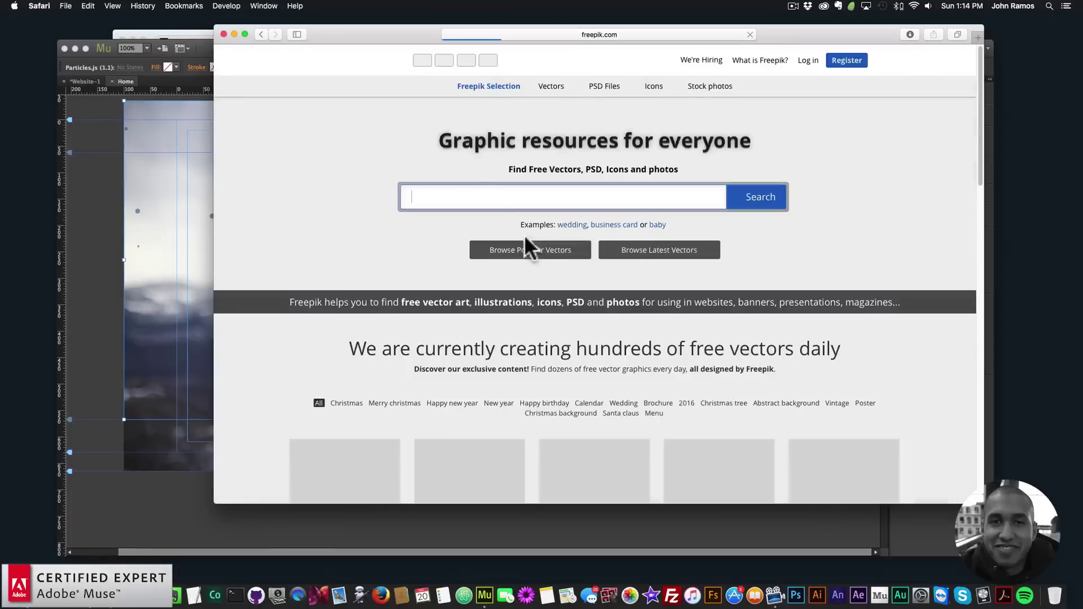
{"action": "left_click", "coordinate": [473, 196]}
{"action": "type", "text": "f"}
{"action": "key", "text": "BackSpace"}
{"action": "type", "text": "snowflake"}
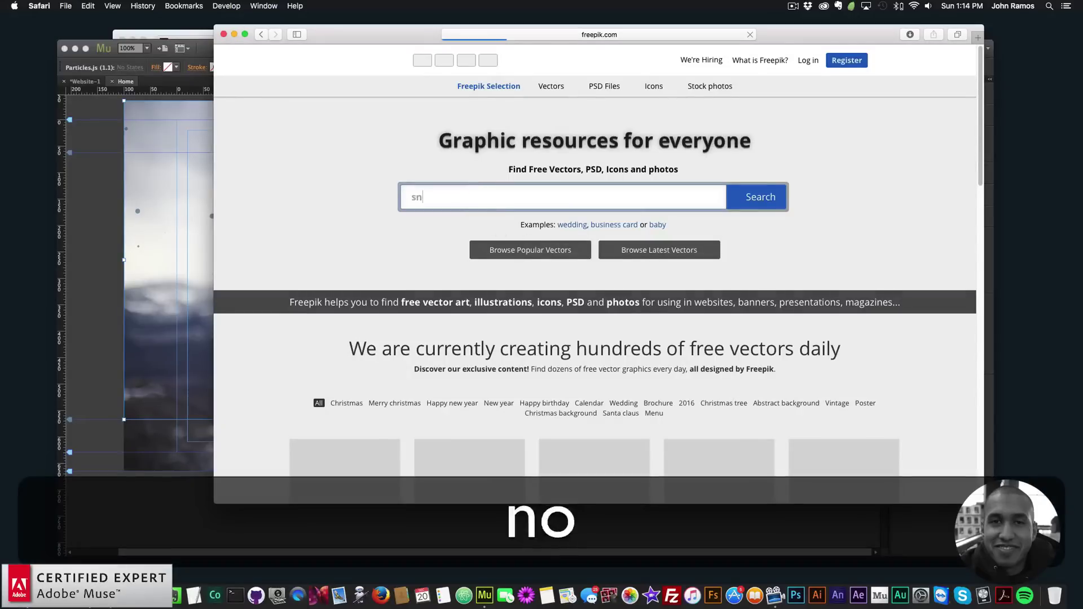
{"action": "key", "text": "Return"}
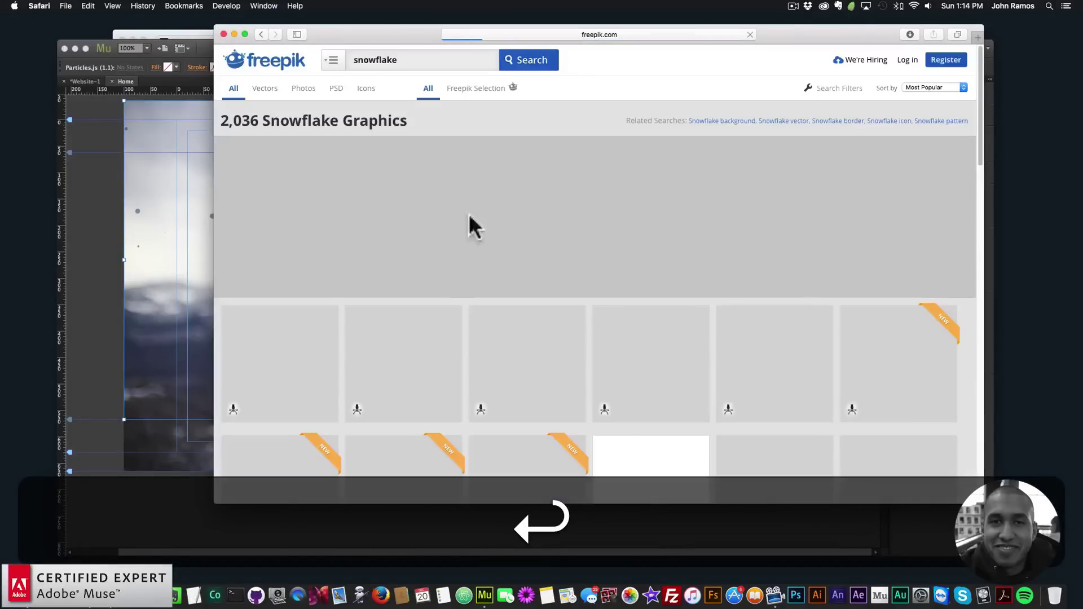
{"action": "scroll", "coordinate": [472, 282], "scroll_direction": "down", "scroll_amount": 5}
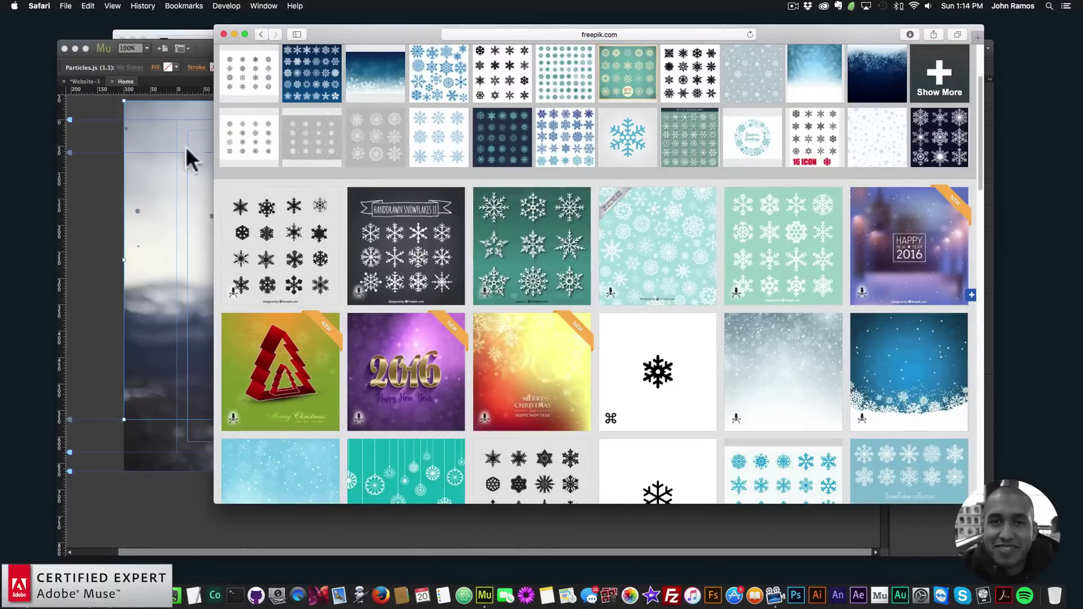
{"action": "left_click", "coordinate": [104, 220]}
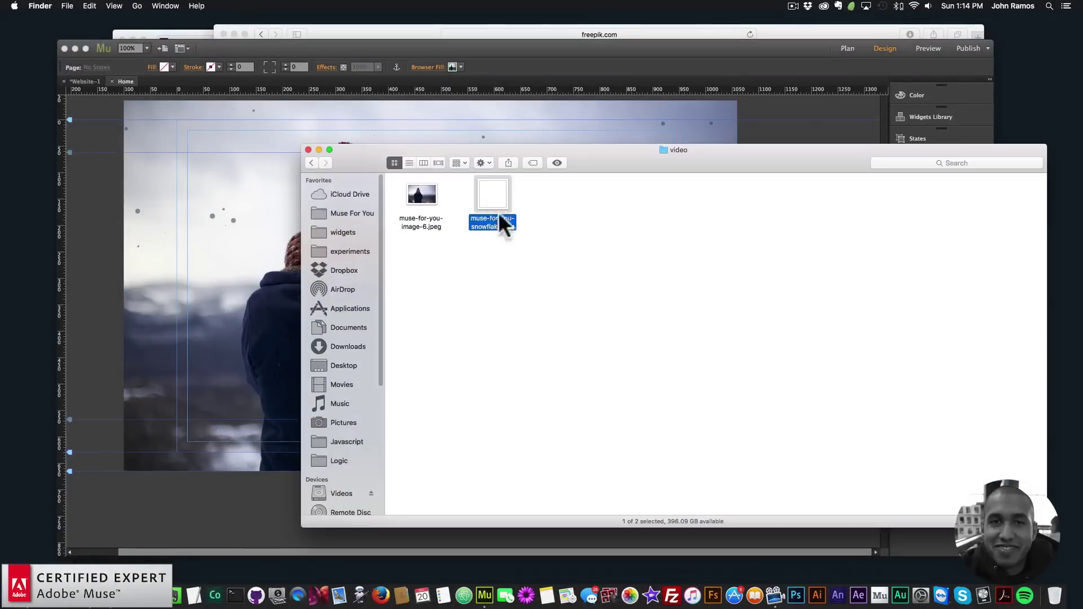
Open muse-for-you-snowflake.png in Preview to confirm it's a white snowflake, then return to Muse.
{"action": "double_click", "coordinate": [492, 191]}
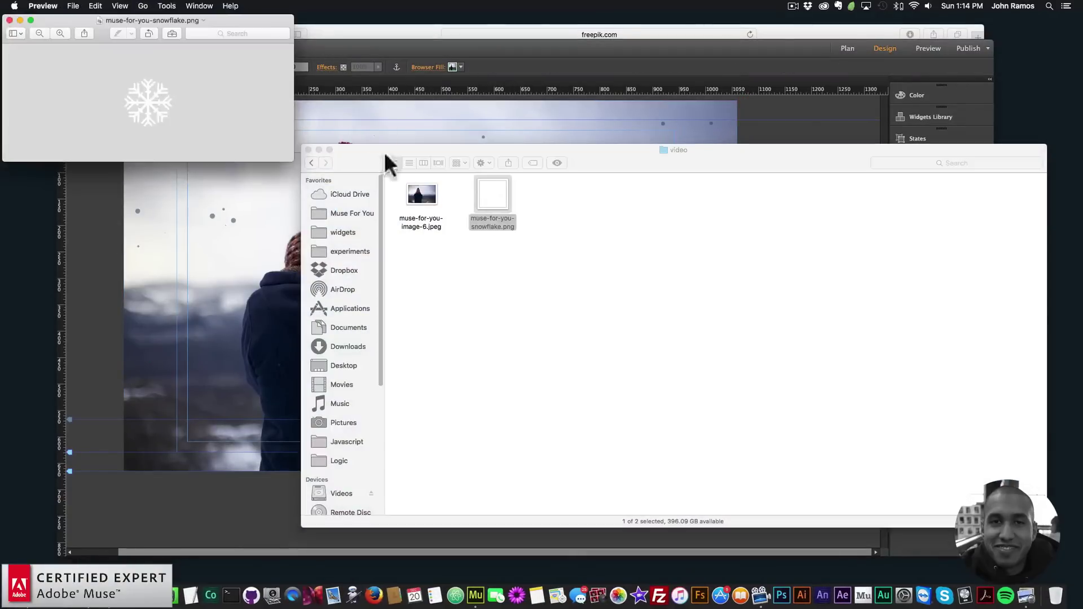
{"action": "left_click", "coordinate": [9, 20]}
{"action": "left_click", "coordinate": [536, 233]}
{"action": "left_click", "coordinate": [141, 593]}
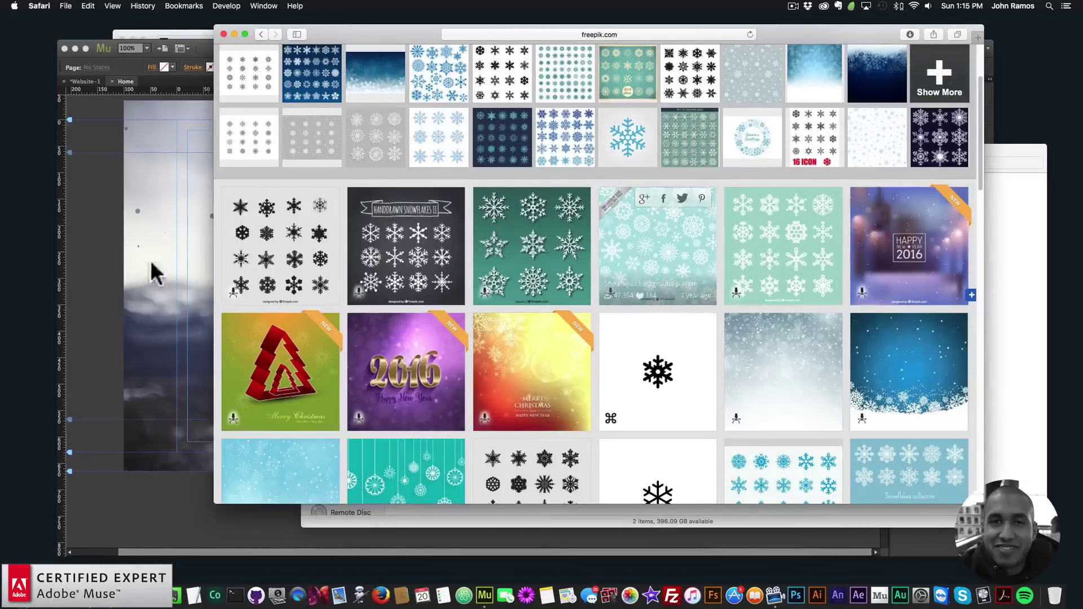
{"action": "left_click", "coordinate": [108, 237]}
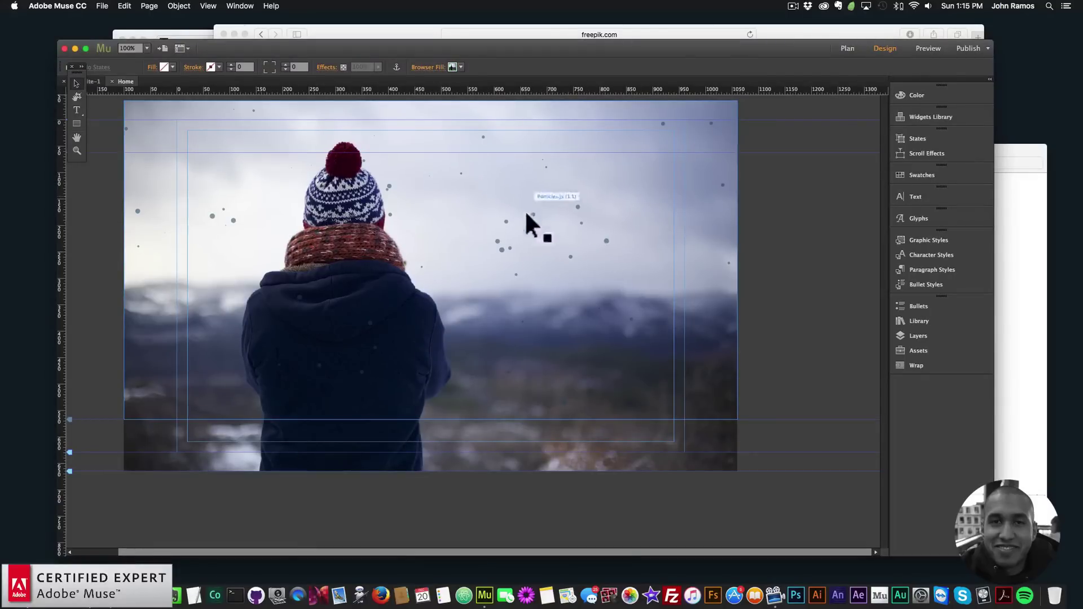
Set the particle shape to Image using muse-for-you-snowflake.png from the video folder.
{"action": "left_click", "coordinate": [649, 200]}
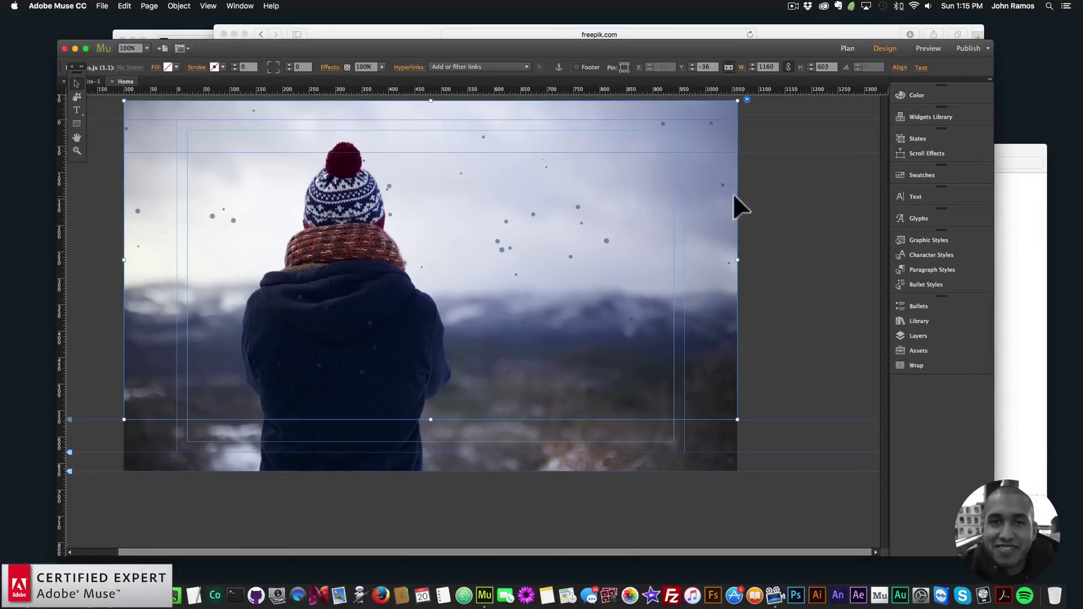
{"action": "left_click", "coordinate": [746, 100]}
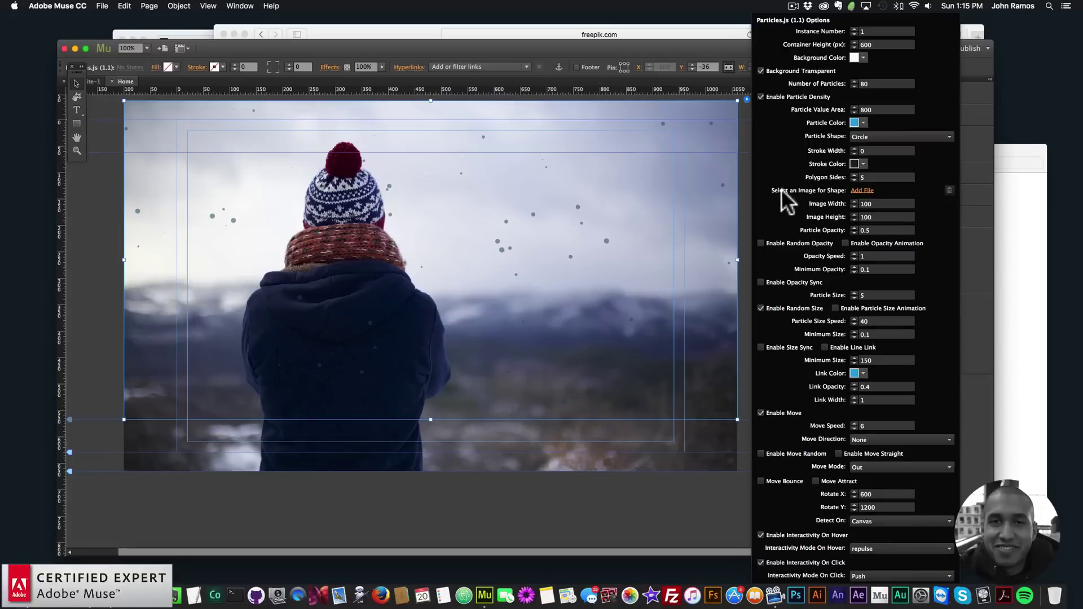
{"action": "left_click", "coordinate": [860, 191]}
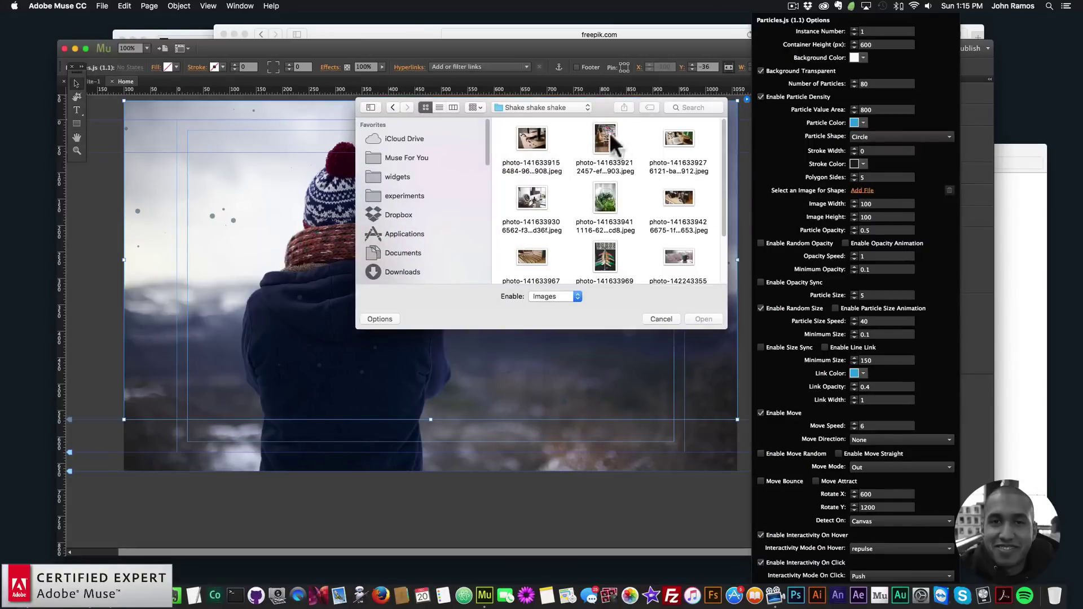
{"action": "left_click", "coordinate": [566, 108]}
{"action": "left_click", "coordinate": [549, 220]}
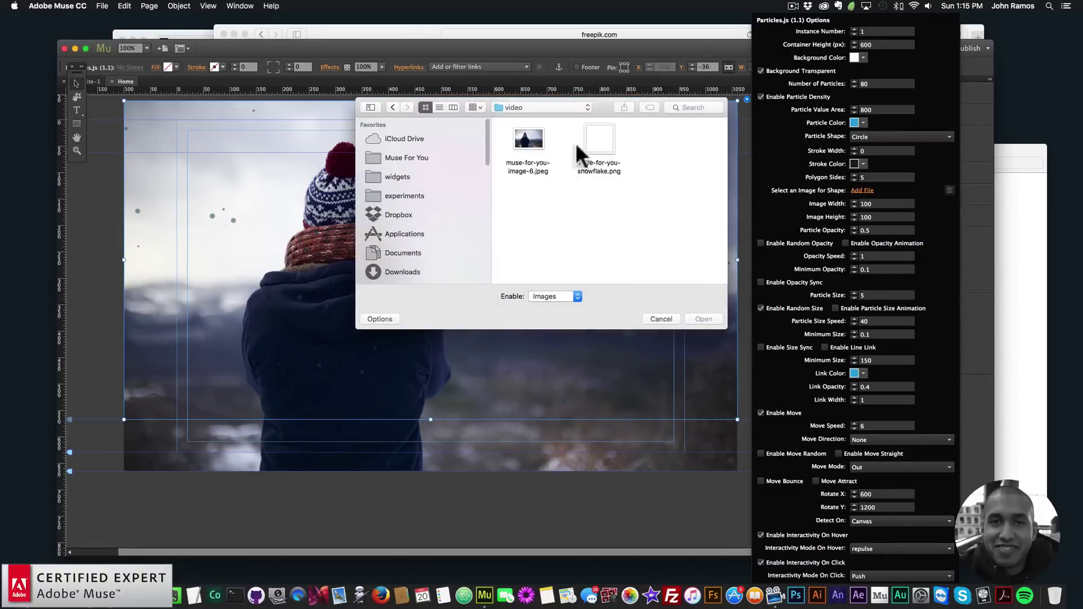
{"action": "double_click", "coordinate": [603, 148]}
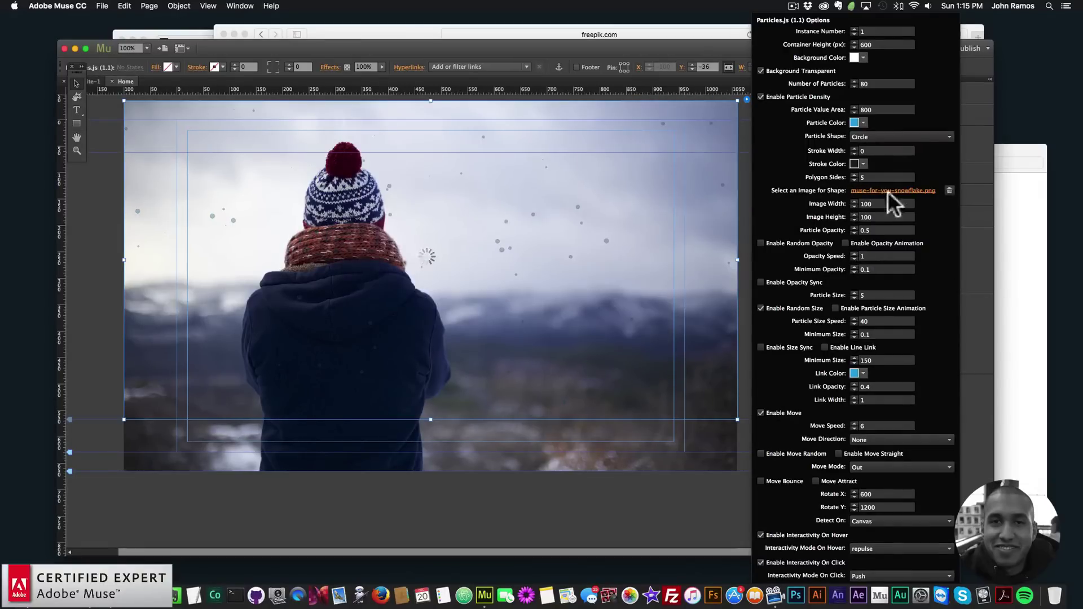
{"action": "left_click", "coordinate": [868, 137]}
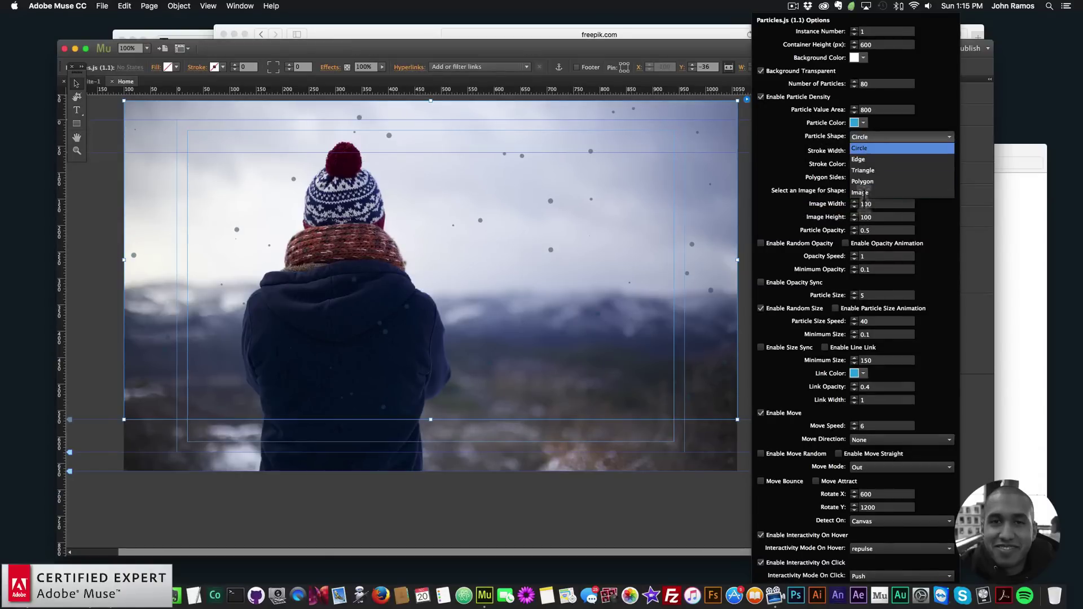
{"action": "left_click", "coordinate": [862, 193]}
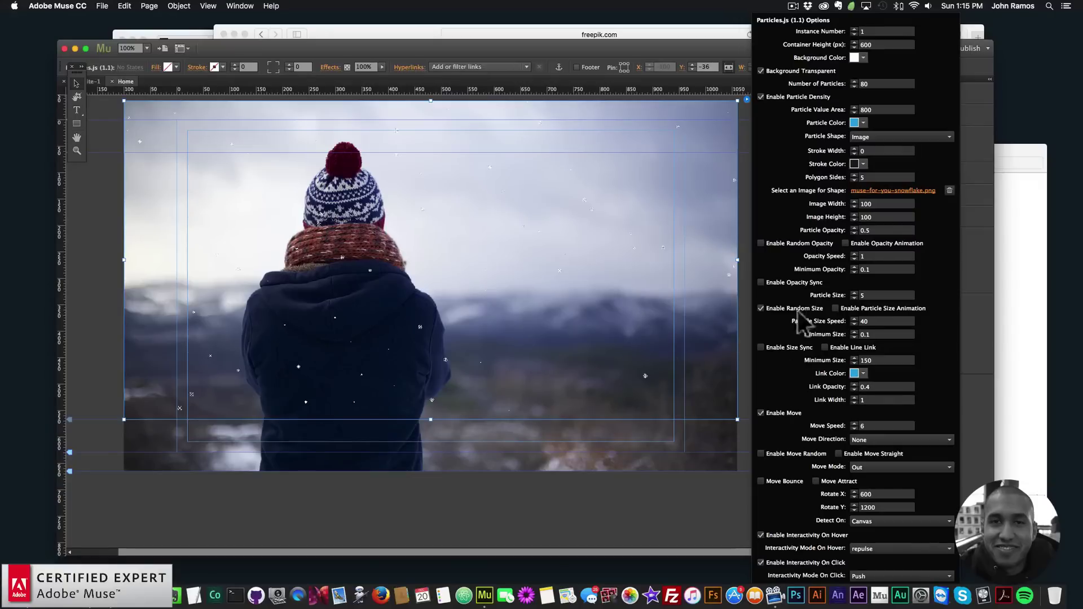
Set the snowflake particles to size 20, moving toward the bottom at speed 2.
{"action": "double_click", "coordinate": [874, 295]}
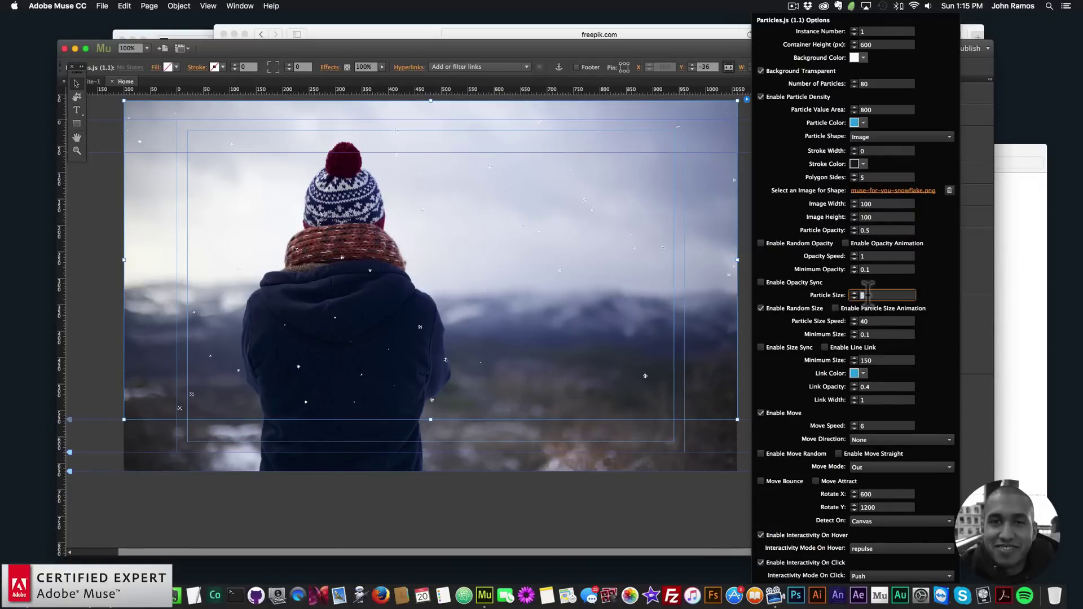
{"action": "type", "text": "20"}
{"action": "key", "text": "Return"}
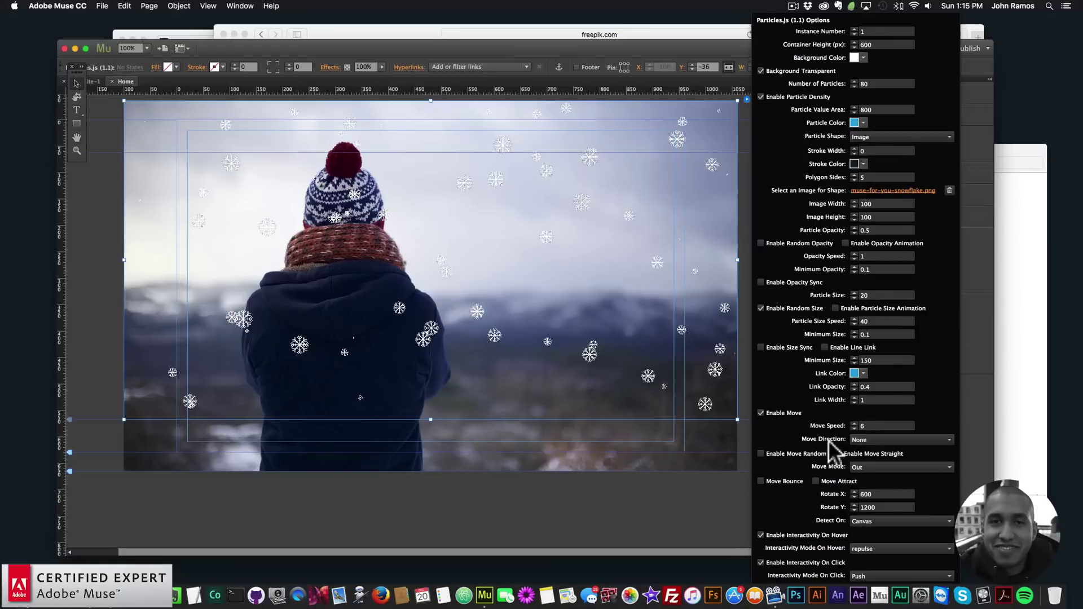
{"action": "left_click", "coordinate": [859, 441]}
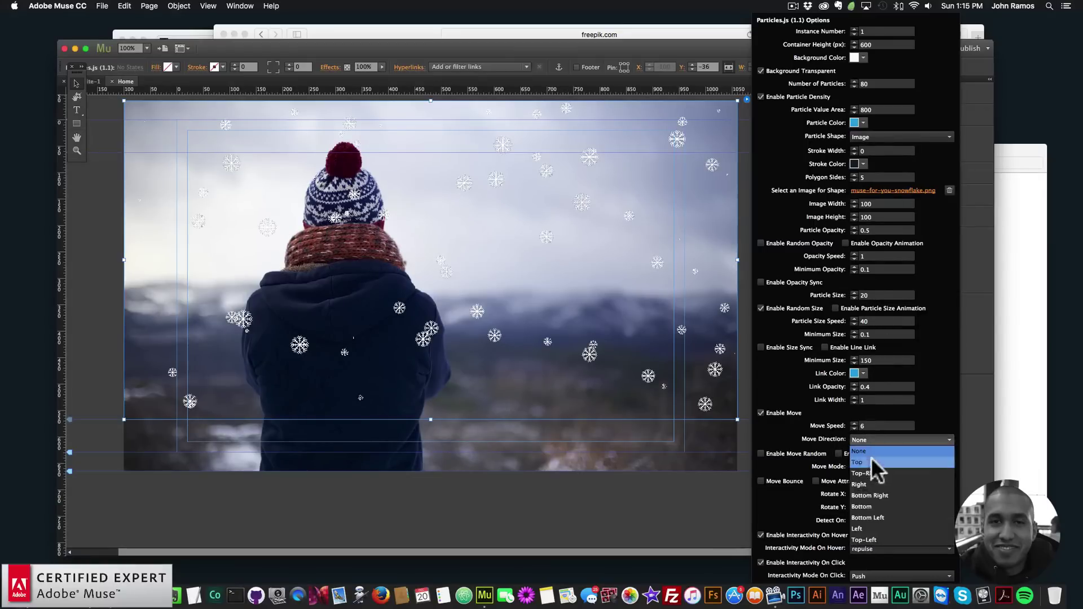
{"action": "left_click", "coordinate": [864, 502]}
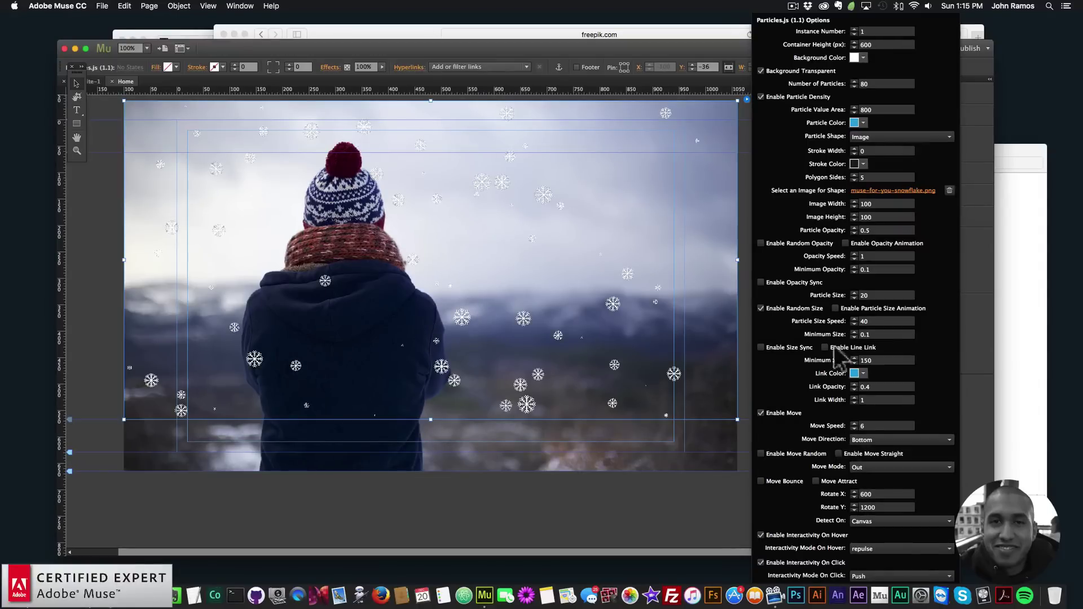
{"action": "double_click", "coordinate": [866, 425]}
{"action": "type", "text": "2"}
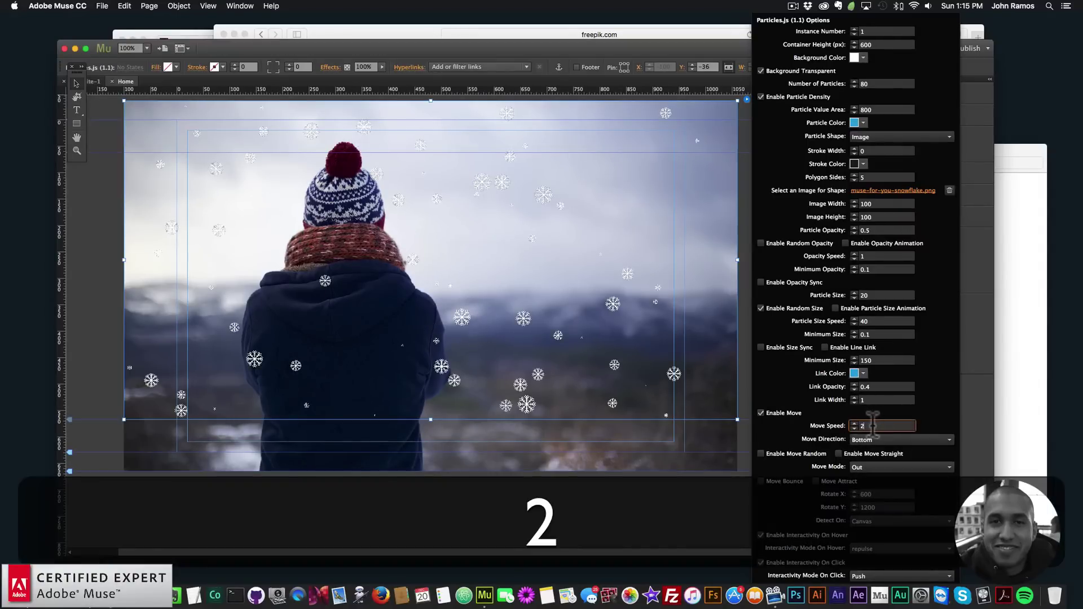
{"action": "key", "text": "Return"}
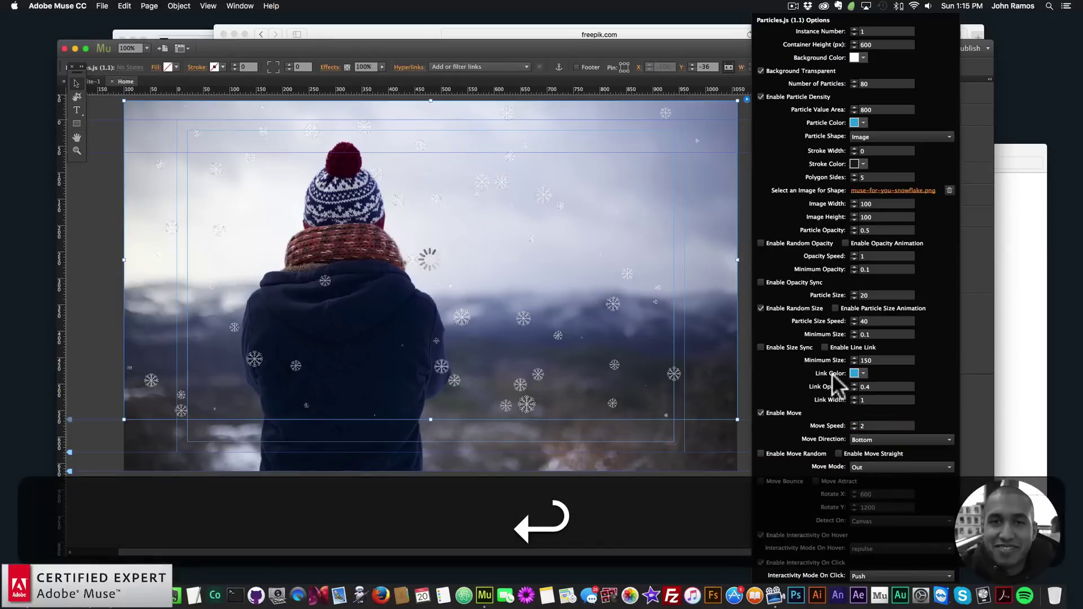
{"action": "left_click", "coordinate": [108, 283]}
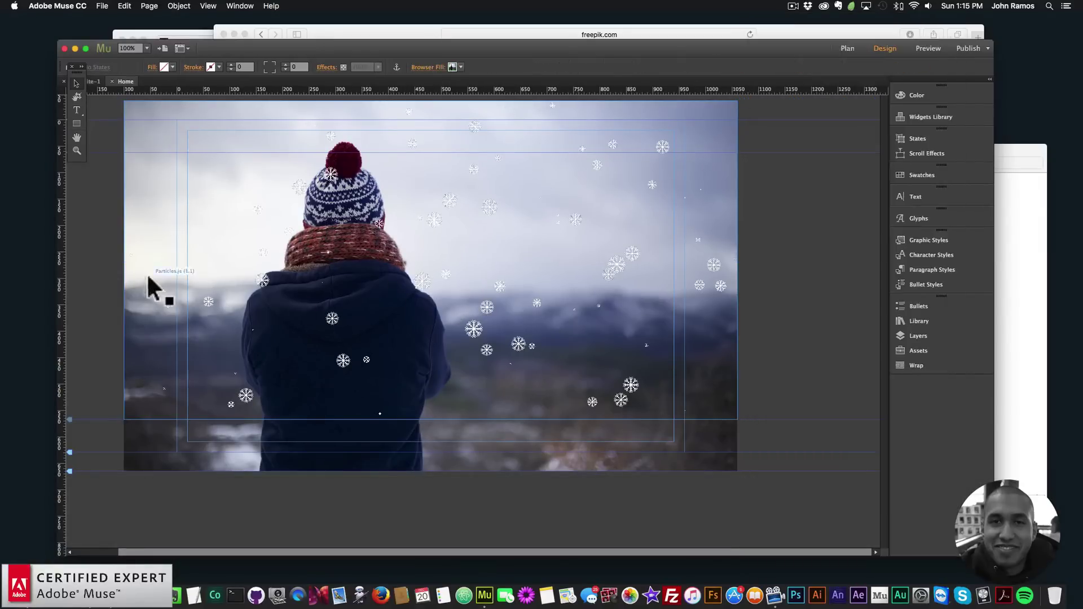
Preview the Home page in Chrome to watch the snowflakes fall, then return to Muse.
{"action": "left_click", "coordinate": [102, 6]}
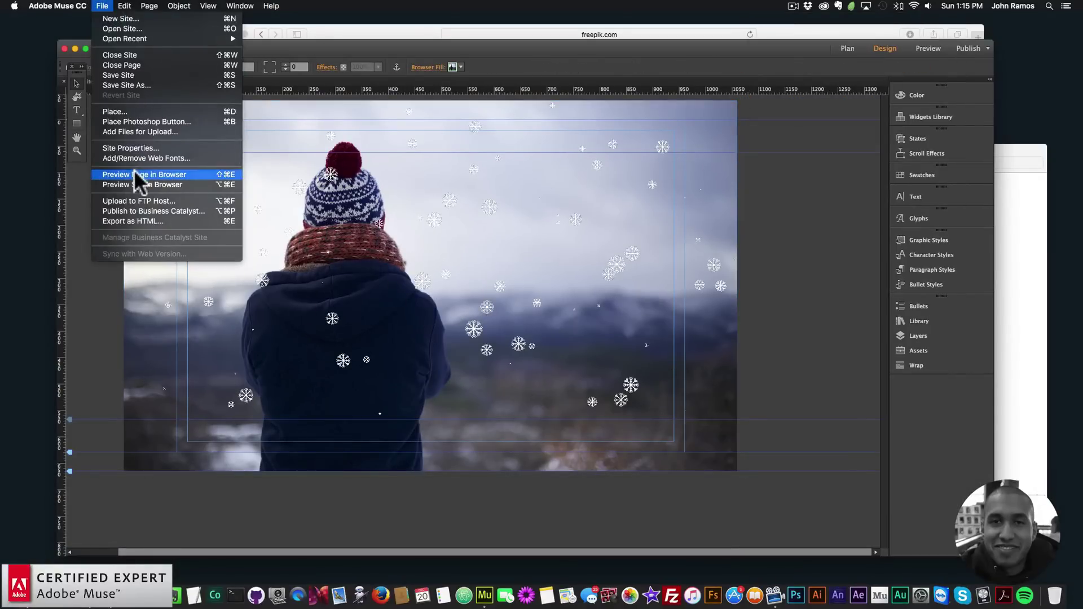
{"action": "left_click", "coordinate": [148, 174]}
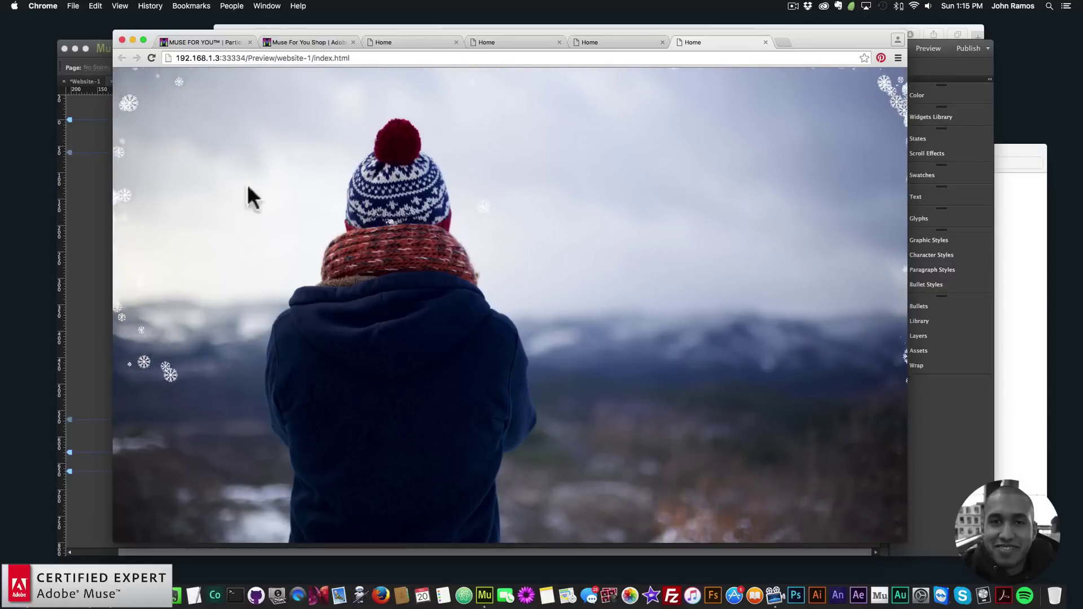
{"action": "left_click", "coordinate": [80, 219]}
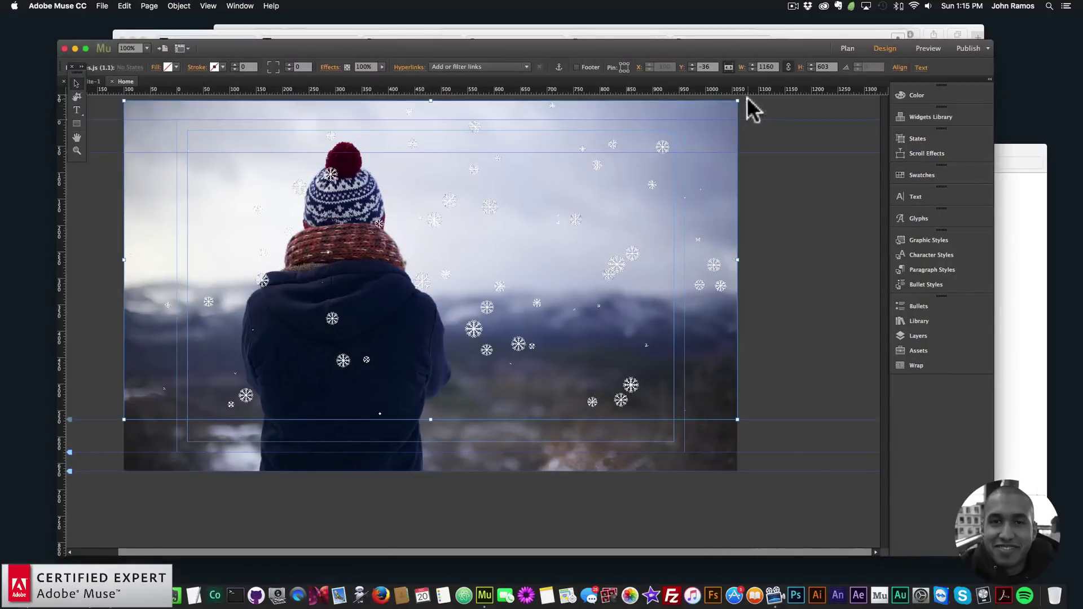
Disable the snowflake widget's hover and click interactivity, then preview the whole site in Chrome.
{"action": "left_click", "coordinate": [747, 100]}
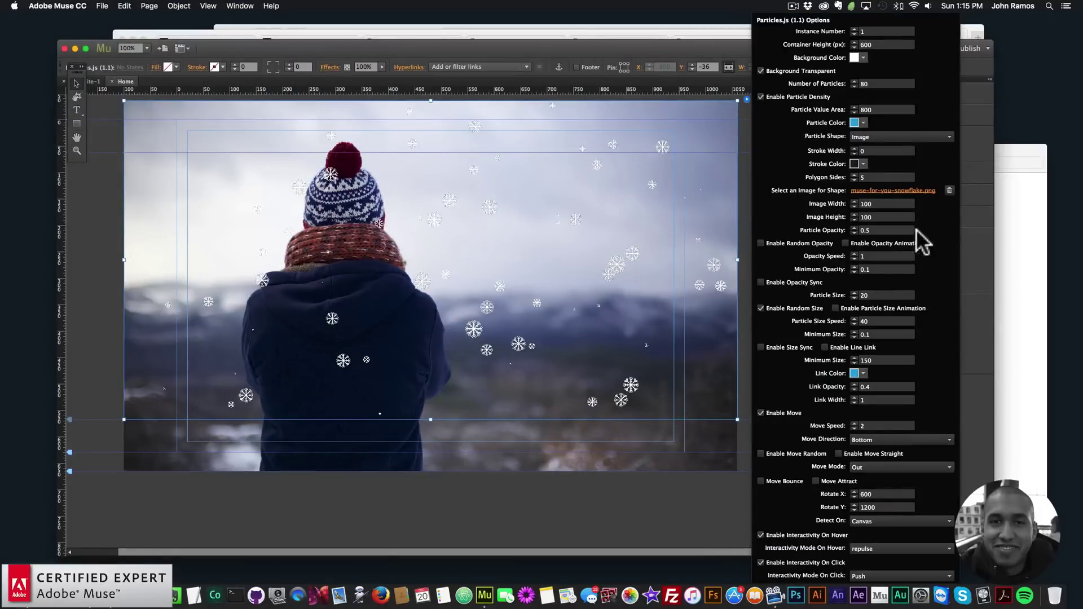
{"action": "left_click", "coordinate": [761, 535]}
{"action": "left_click", "coordinate": [761, 563]}
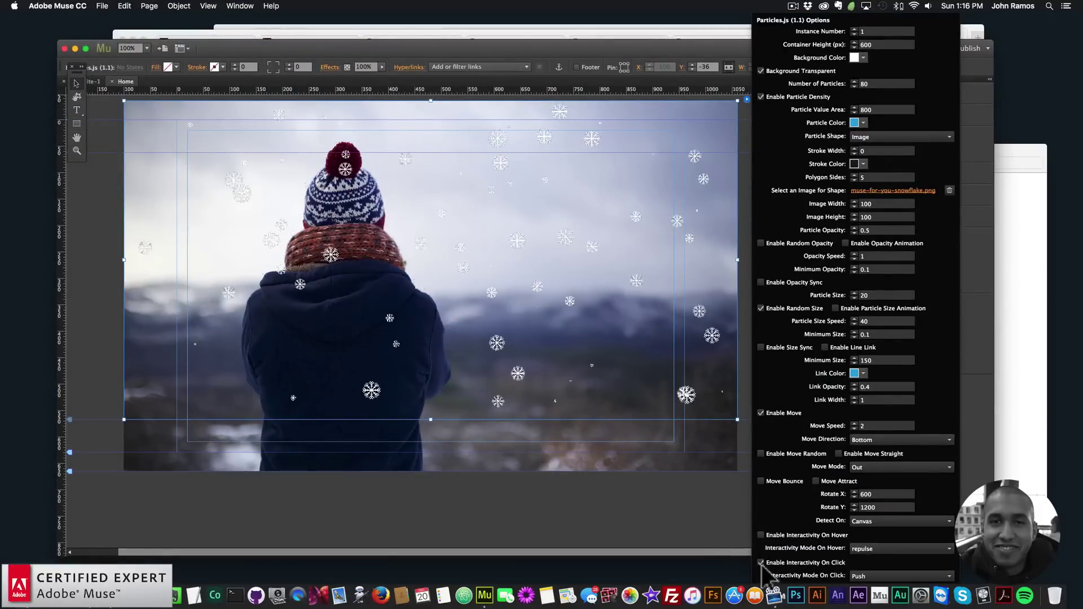
{"action": "left_click", "coordinate": [796, 563]}
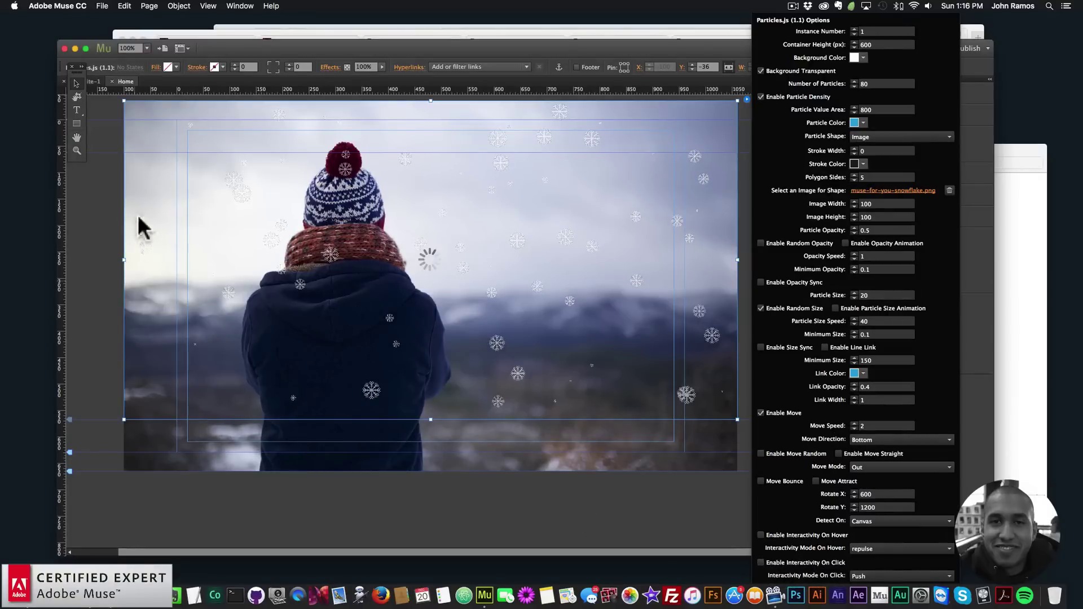
{"action": "key", "text": "Escape"}
{"action": "left_click", "coordinate": [102, 6]}
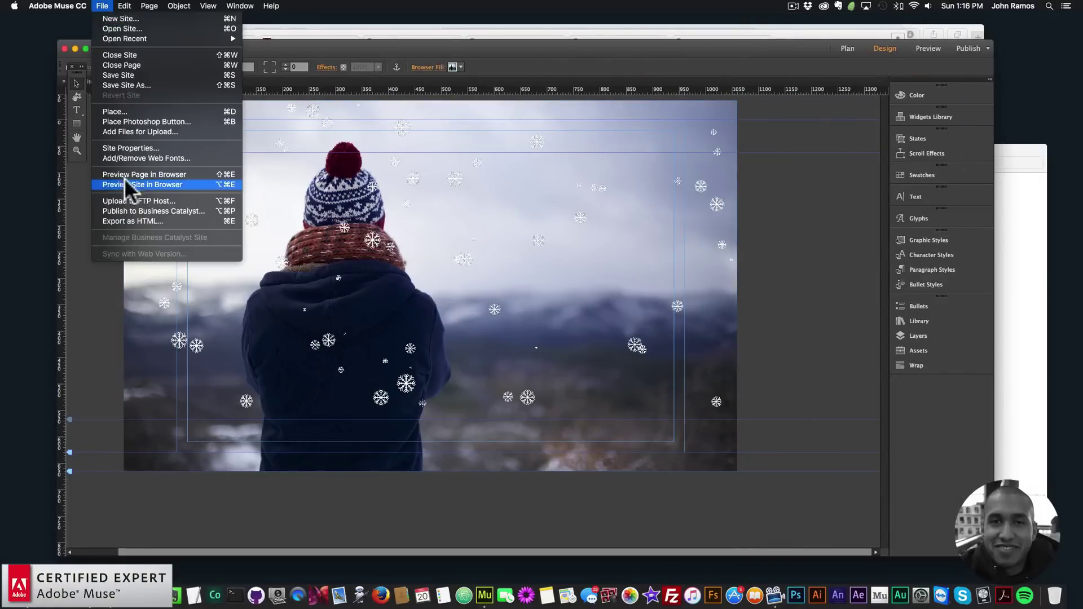
{"action": "left_click", "coordinate": [171, 181]}
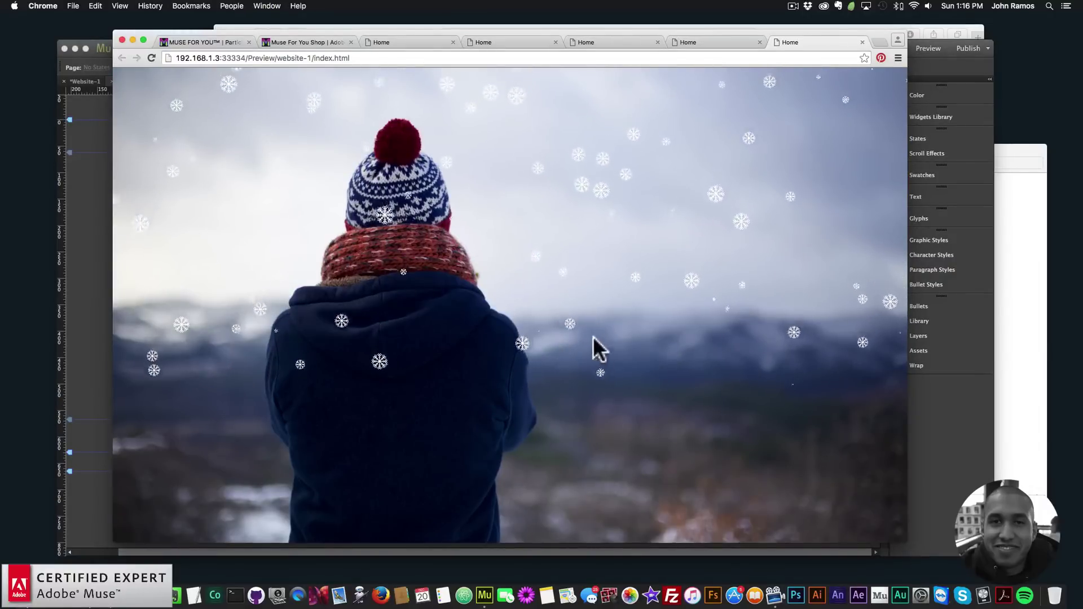
Set the snowflake widget's container height to 1000 px.
{"action": "left_click", "coordinate": [97, 243]}
{"action": "left_click", "coordinate": [709, 136]}
{"action": "left_click", "coordinate": [746, 99]}
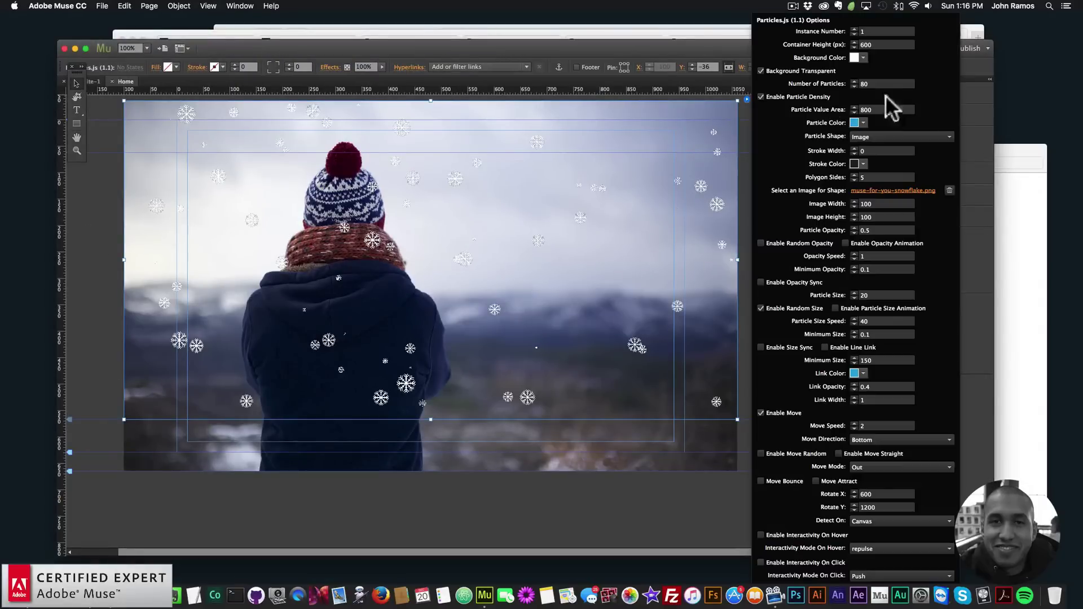
{"action": "left_click", "coordinate": [886, 44]}
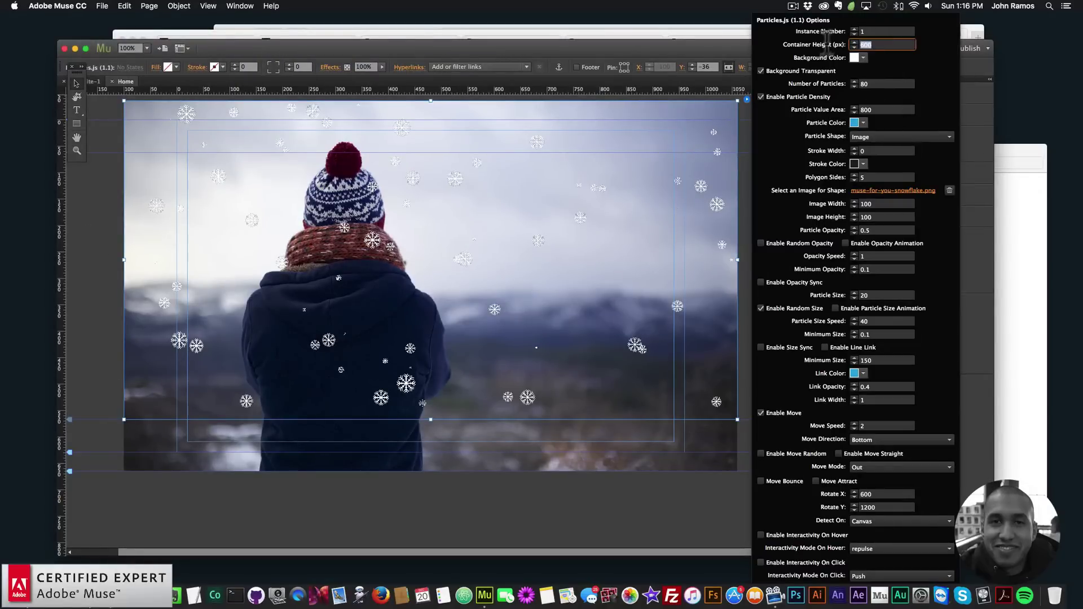
{"action": "type", "text": "1000"}
{"action": "key", "text": "Return"}
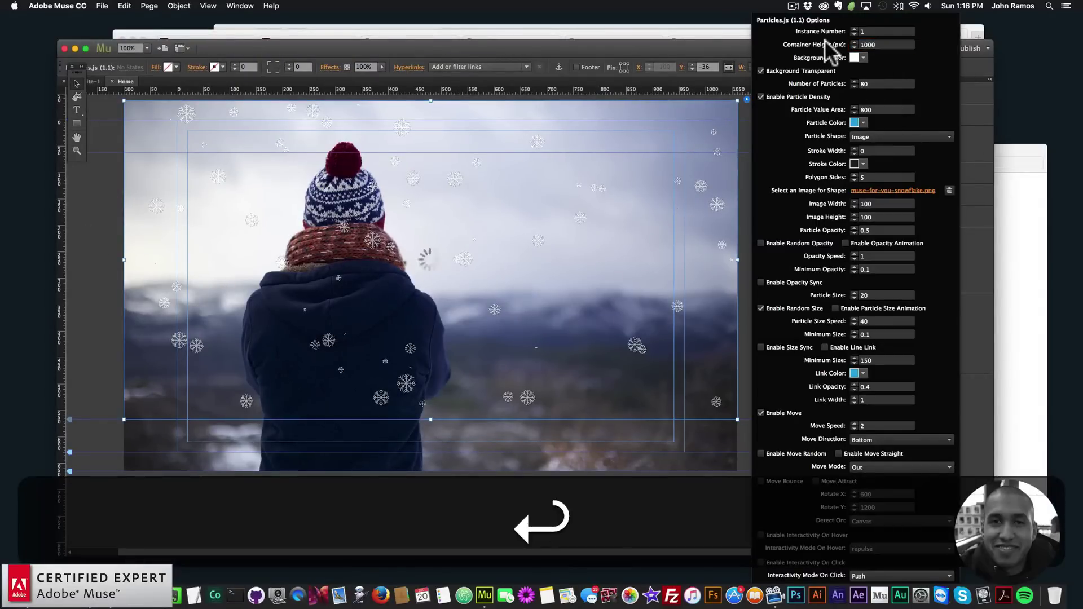
{"action": "key", "text": "Escape"}
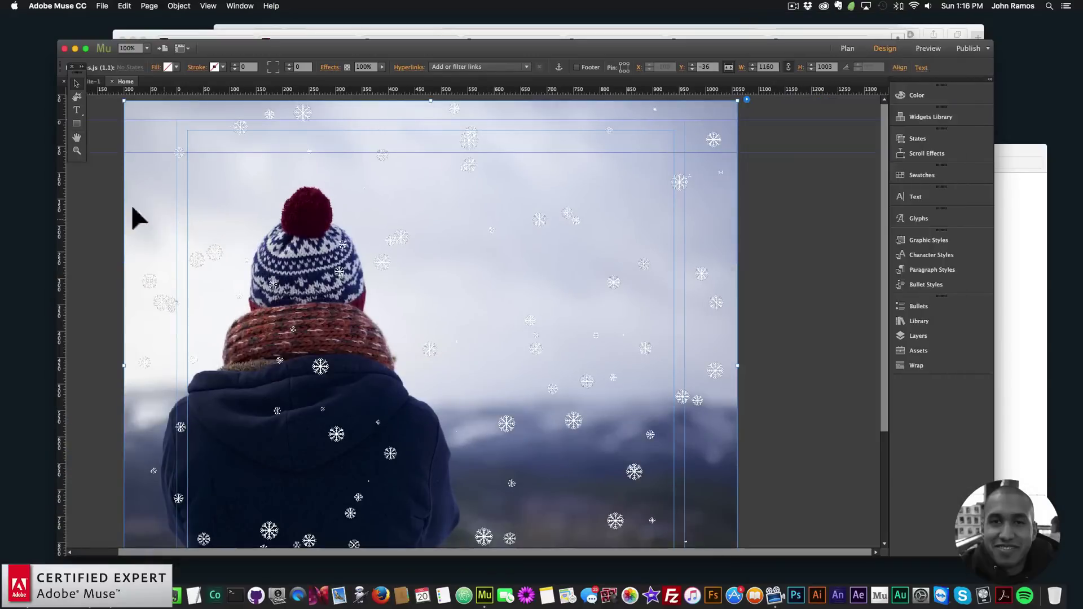
Preview the page in Chrome to check the snow coverage, then return to Muse.
{"action": "left_click", "coordinate": [102, 6]}
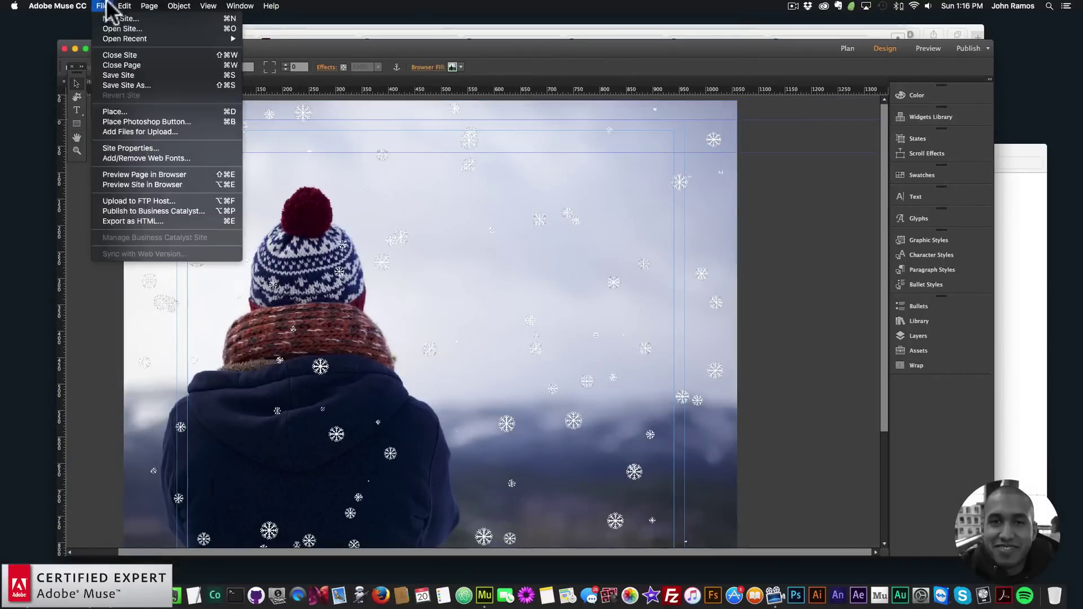
{"action": "left_click", "coordinate": [136, 172]}
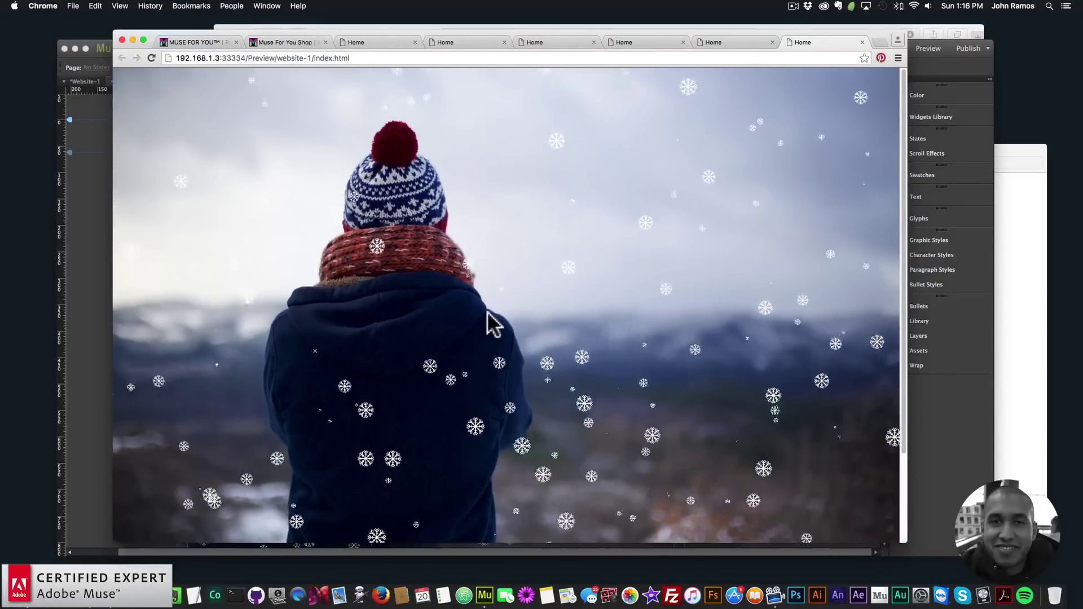
{"action": "left_click", "coordinate": [68, 220]}
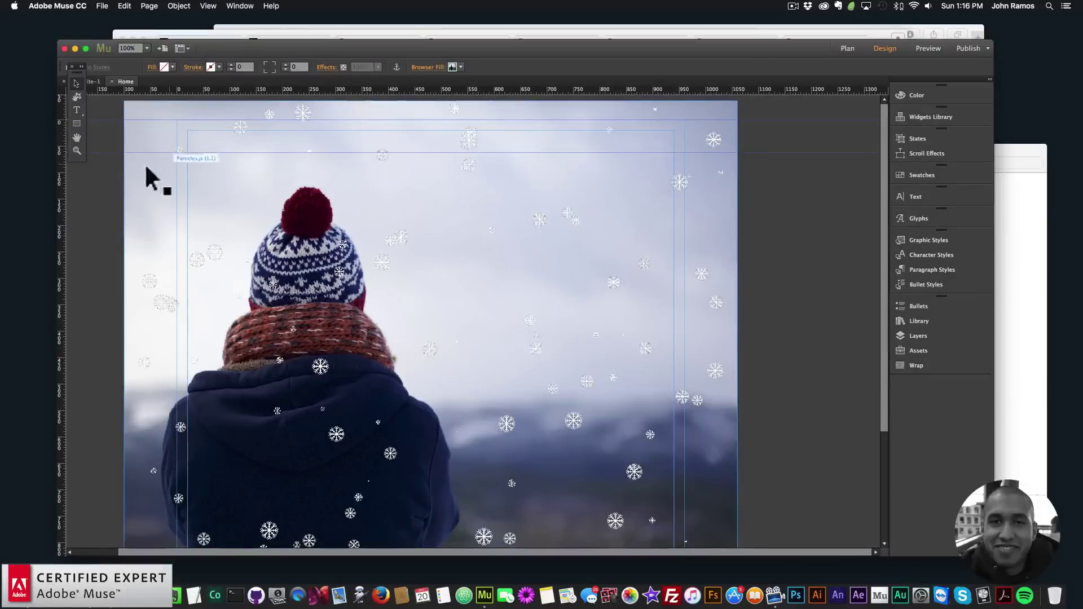
Add a text frame right of the figure's head reading MERRY / CHRISTMAS on two lines.
{"action": "left_click_drag", "start_coordinate": [409, 205], "coordinate": [630, 292]}
{"action": "type", "text": "ME"}
{"action": "key", "text": "BackSpace"}
{"action": "type", "text": "ERRY"}
{"action": "key", "text": "Return"}
{"action": "type", "text": "CHRISTMAS"}
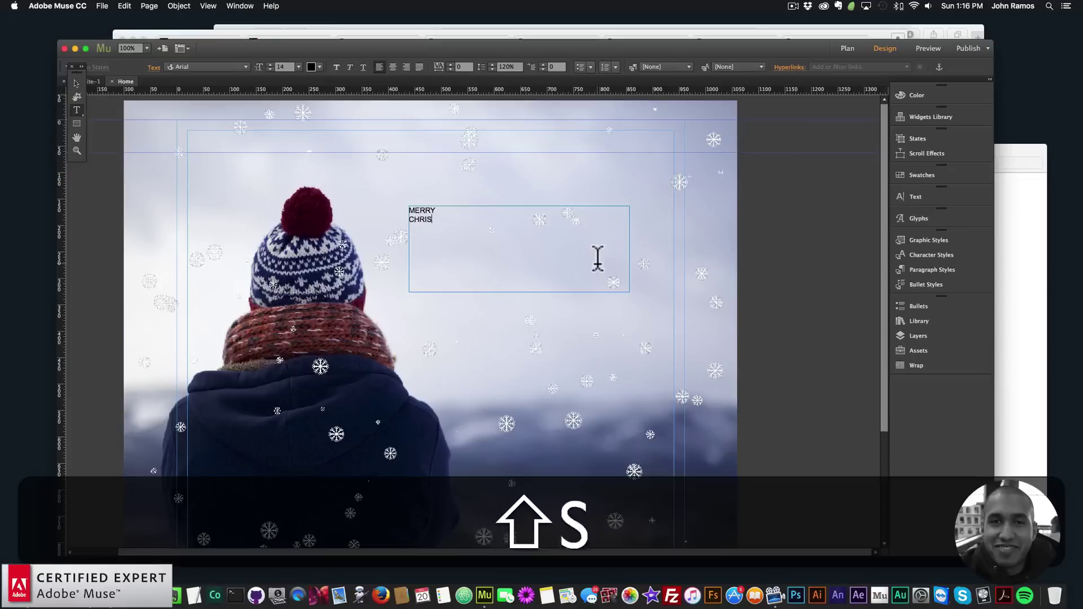
Format the heading text as 60 pt Sarina in red.
{"action": "key", "text": "shift+super+a"}
{"action": "left_click", "coordinate": [296, 70]}
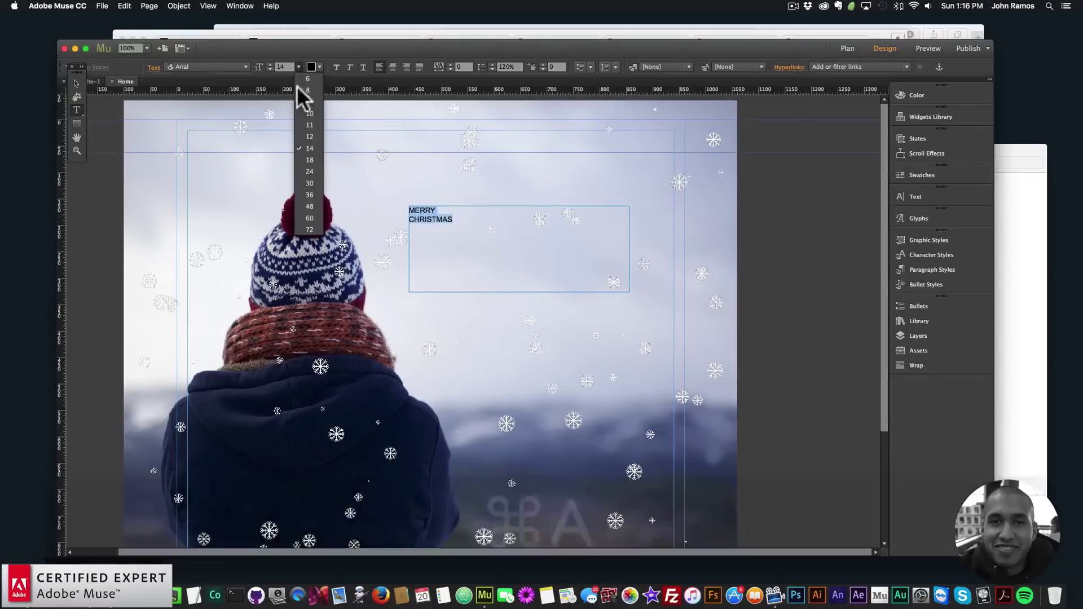
{"action": "left_click", "coordinate": [306, 202]}
{"action": "left_click", "coordinate": [298, 66]}
{"action": "left_click", "coordinate": [305, 214]}
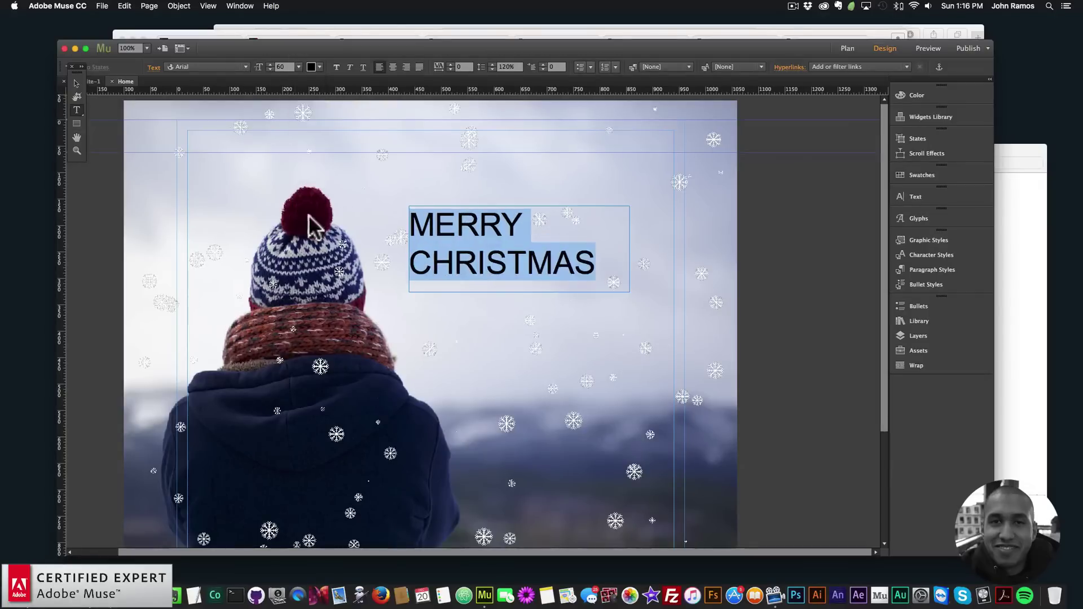
{"action": "left_click", "coordinate": [245, 67]}
{"action": "scroll", "coordinate": [263, 173], "scroll_direction": "up", "scroll_amount": 5}
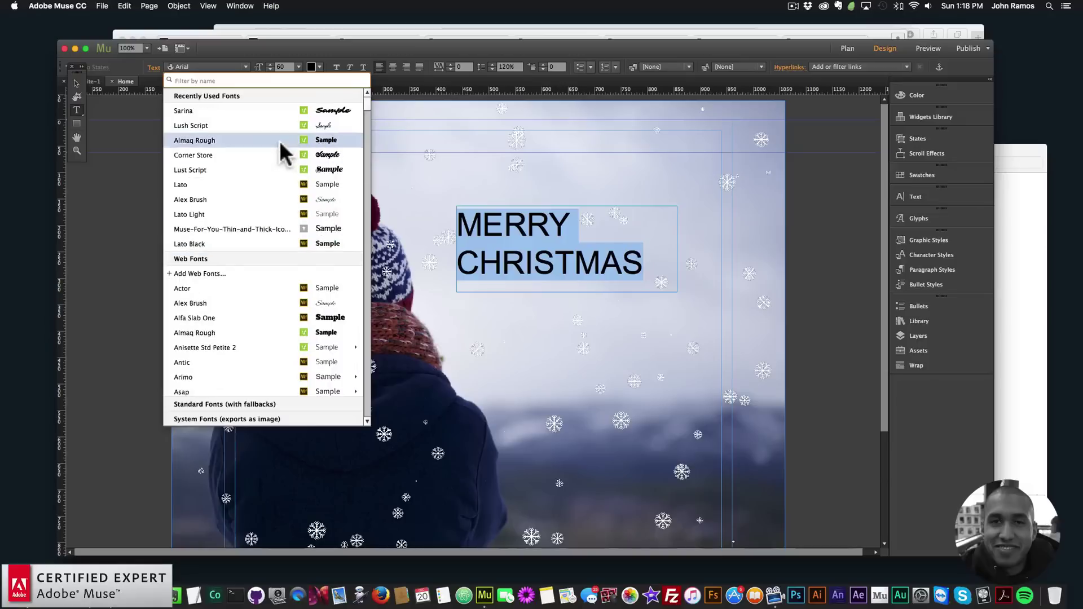
{"action": "left_click", "coordinate": [227, 110]}
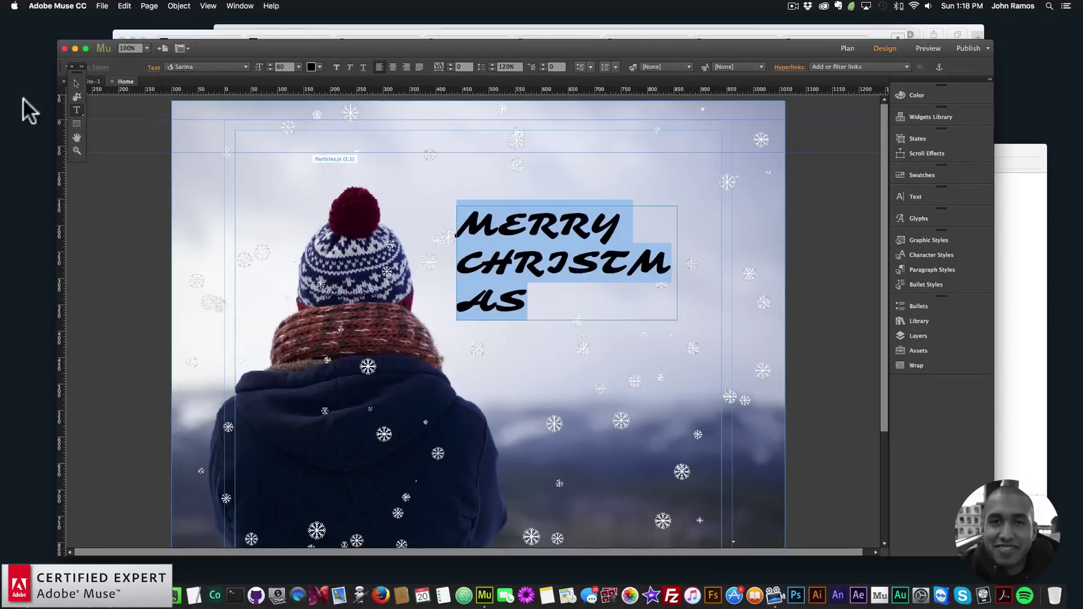
{"action": "left_click", "coordinate": [319, 67]}
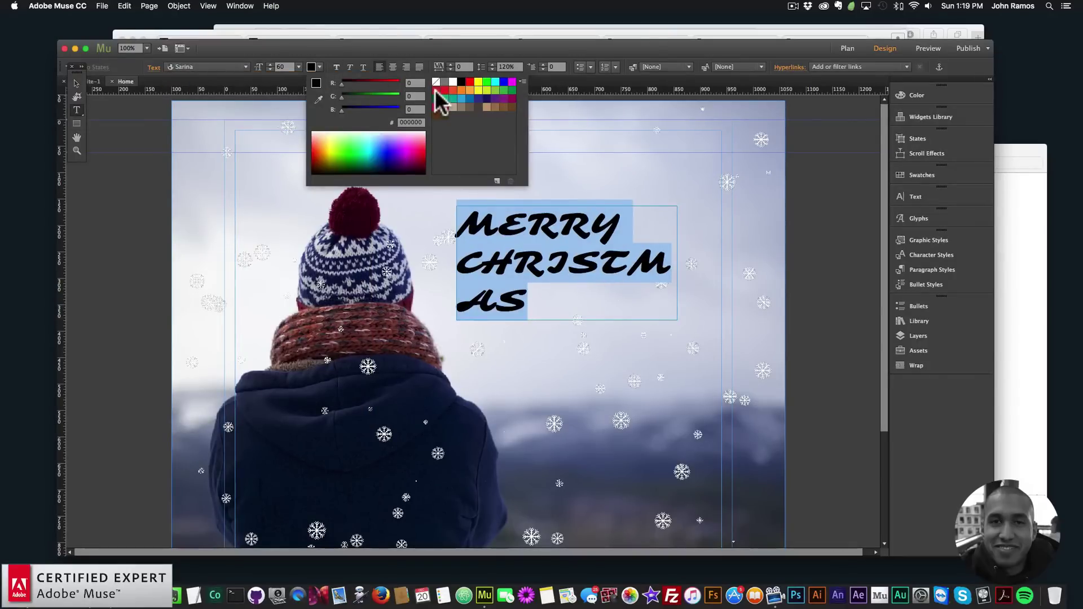
{"action": "left_click", "coordinate": [437, 91]}
Widen the frame so CHRISTMAS fits, nudge it into place, and send it to the back.
{"action": "left_click", "coordinate": [76, 84]}
{"action": "left_click_drag", "start_coordinate": [677, 264], "coordinate": [761, 264]}
{"action": "left_click_drag", "start_coordinate": [623, 248], "coordinate": [617, 256]}
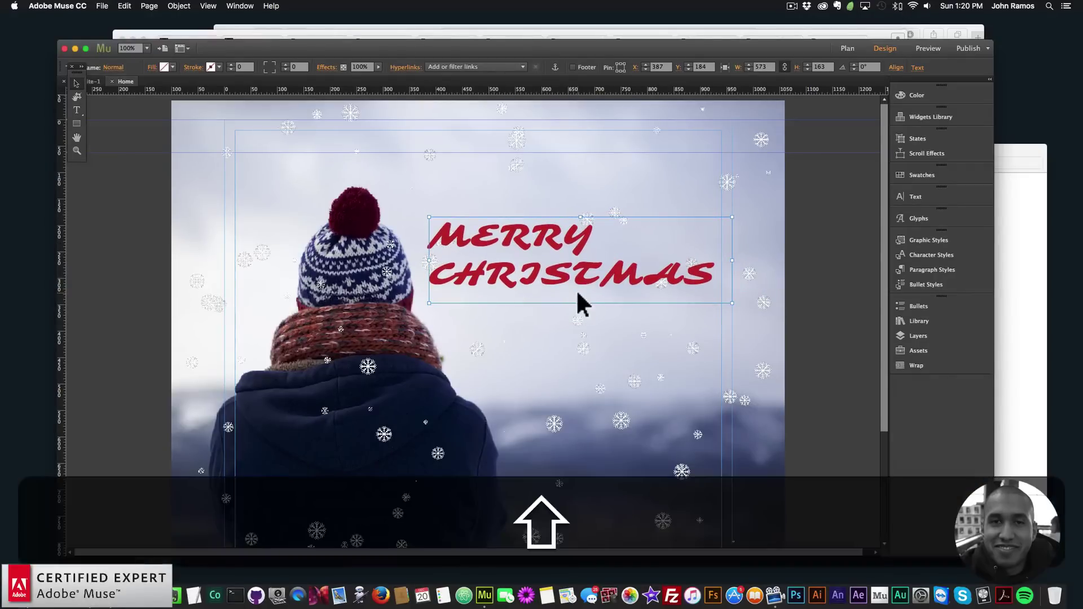
{"action": "key", "text": "shift+Right"}
{"action": "key", "text": "shift+Right"}
{"action": "key", "text": "shift+Right"}
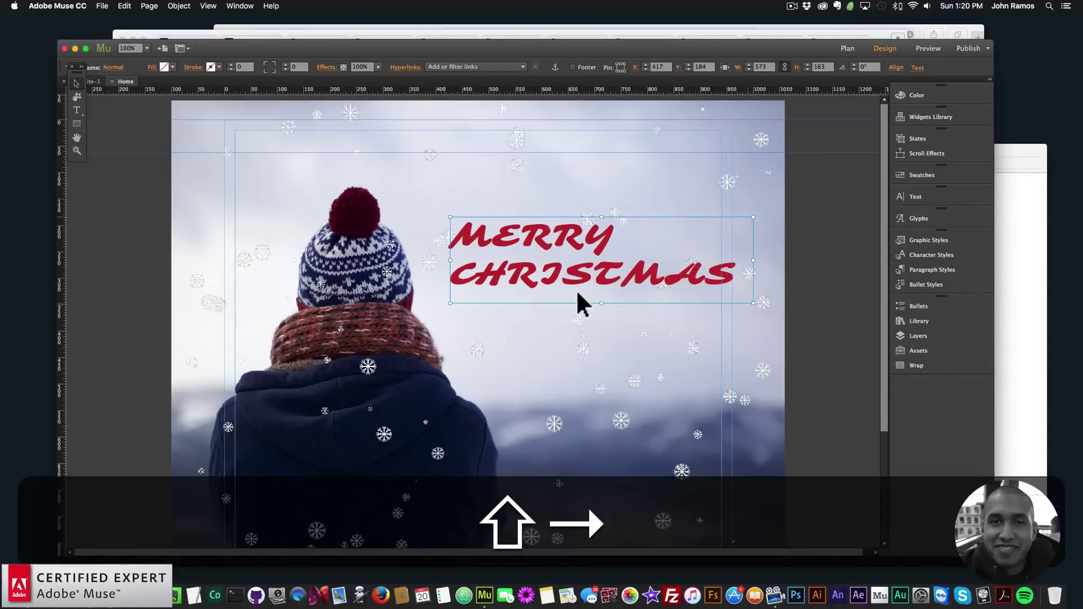
{"action": "right_click", "coordinate": [498, 243]}
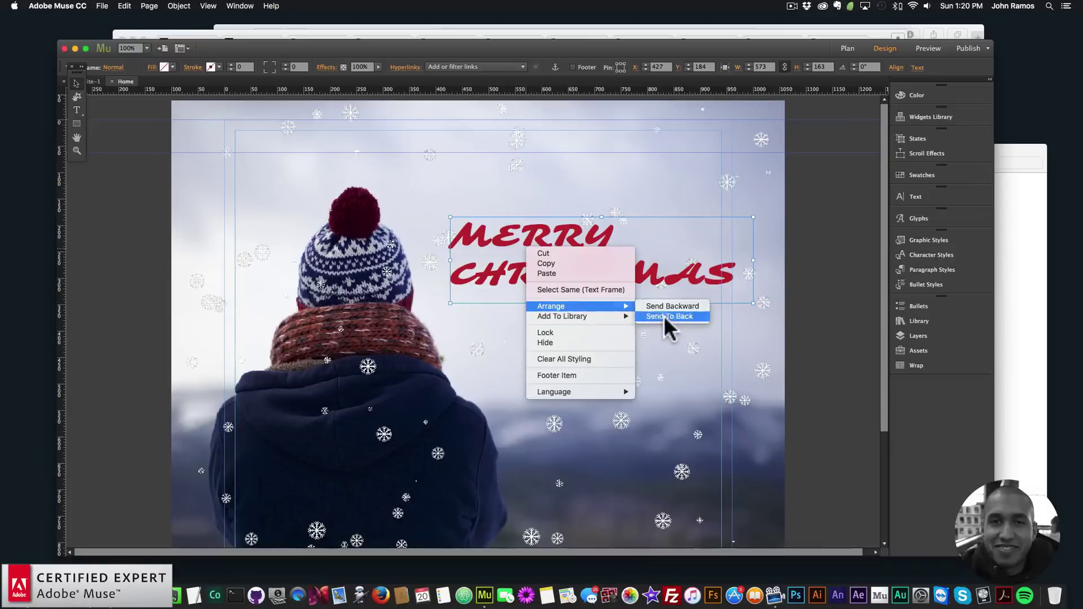
{"action": "left_click", "coordinate": [671, 318]}
{"action": "left_click", "coordinate": [116, 152]}
{"action": "left_click", "coordinate": [102, 6]}
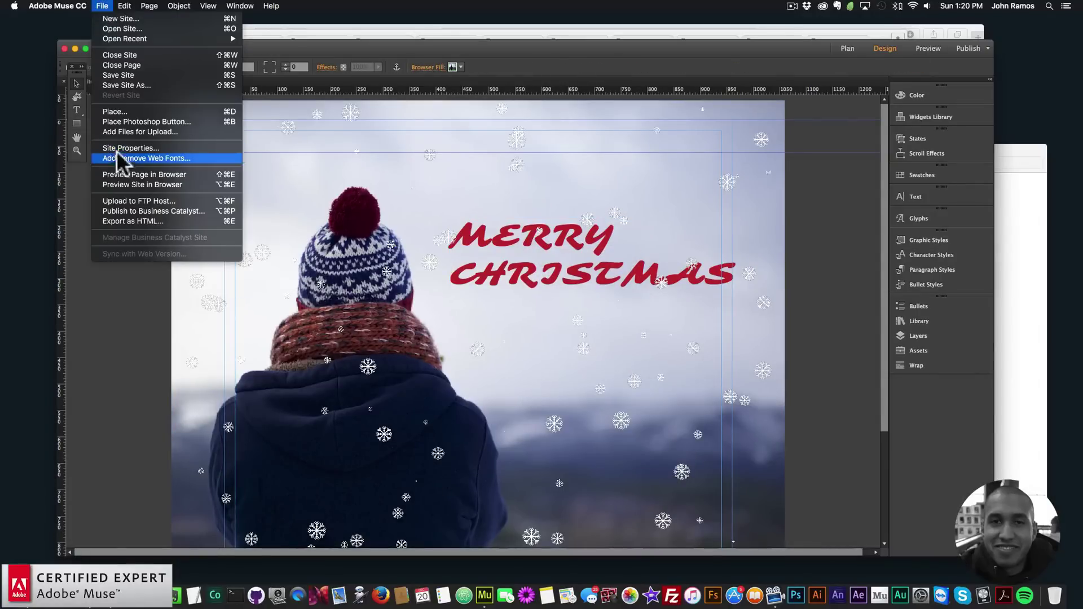
Preview the page in Chrome showing snow falling over the red MERRY CHRISTMAS headline.
{"action": "left_click", "coordinate": [123, 174]}
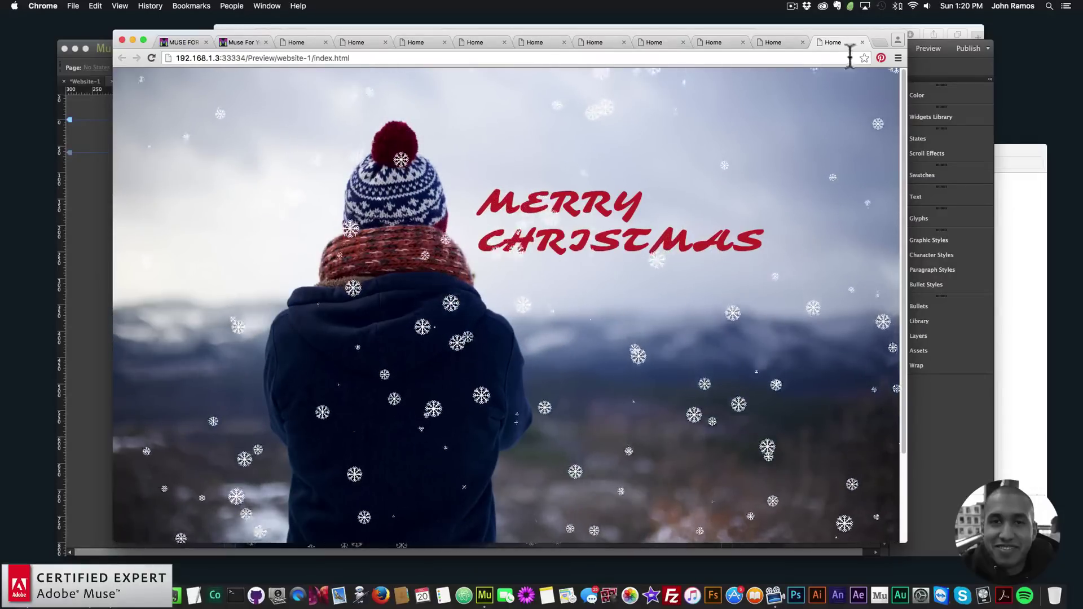
{"action": "left_click", "coordinate": [878, 44]}
Load museforyoushop.com and follow the $39 offer to the store.
{"action": "type", "text": "museforyou"}
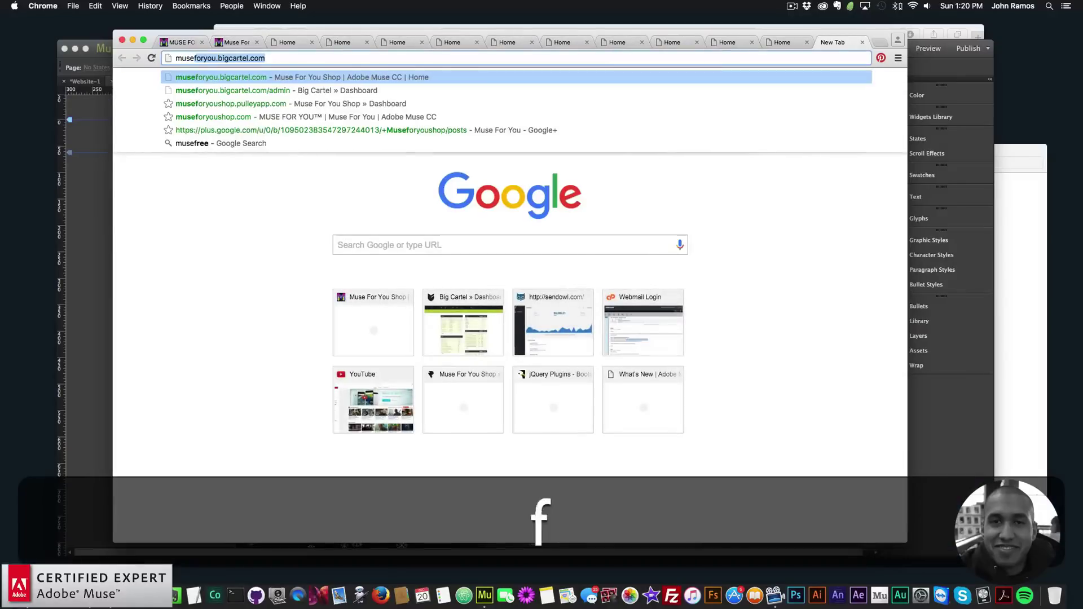
{"action": "type", "text": "shop"}
{"action": "key", "text": "Return"}
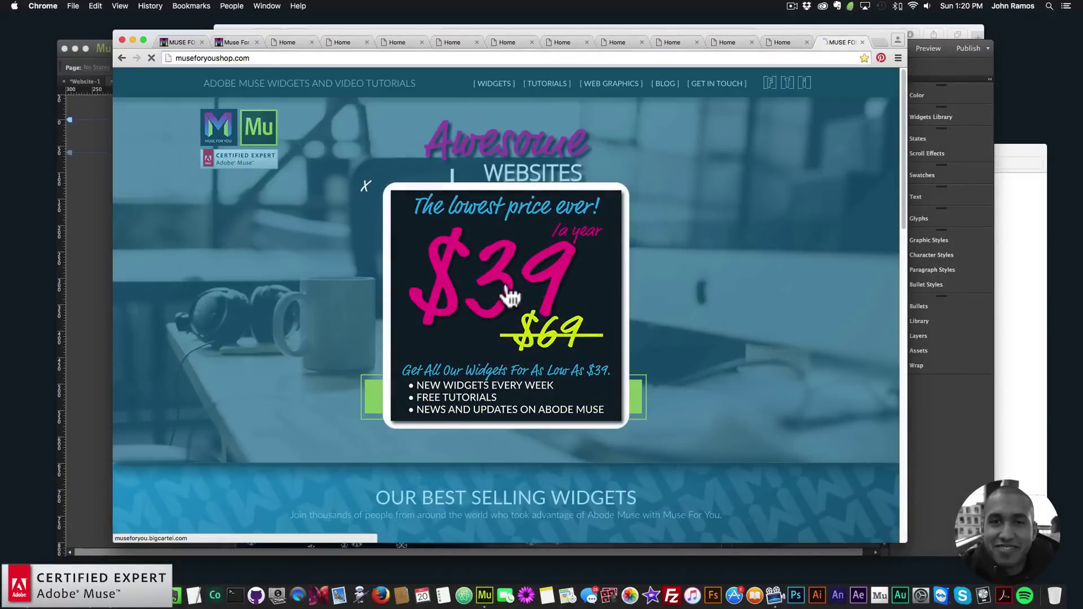
{"action": "left_click", "coordinate": [510, 295]}
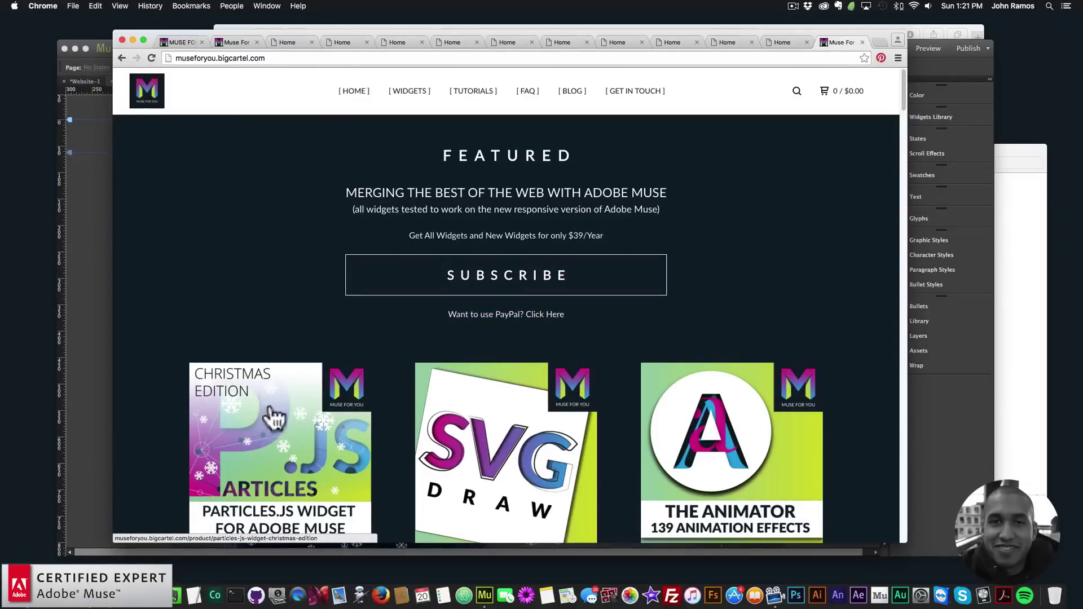
Browse the Particles.js Christmas Edition and Particles.js Widget product pages, returning to the store home.
{"action": "left_click", "coordinate": [288, 449]}
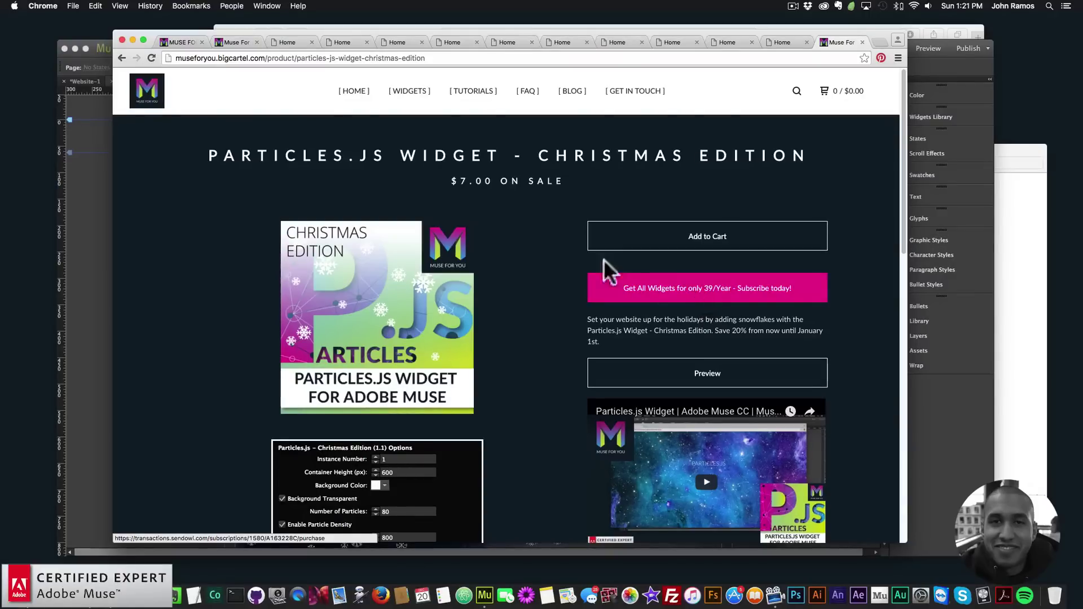
{"action": "left_click", "coordinate": [140, 82]}
{"action": "scroll", "coordinate": [325, 254], "scroll_direction": "down", "scroll_amount": 8}
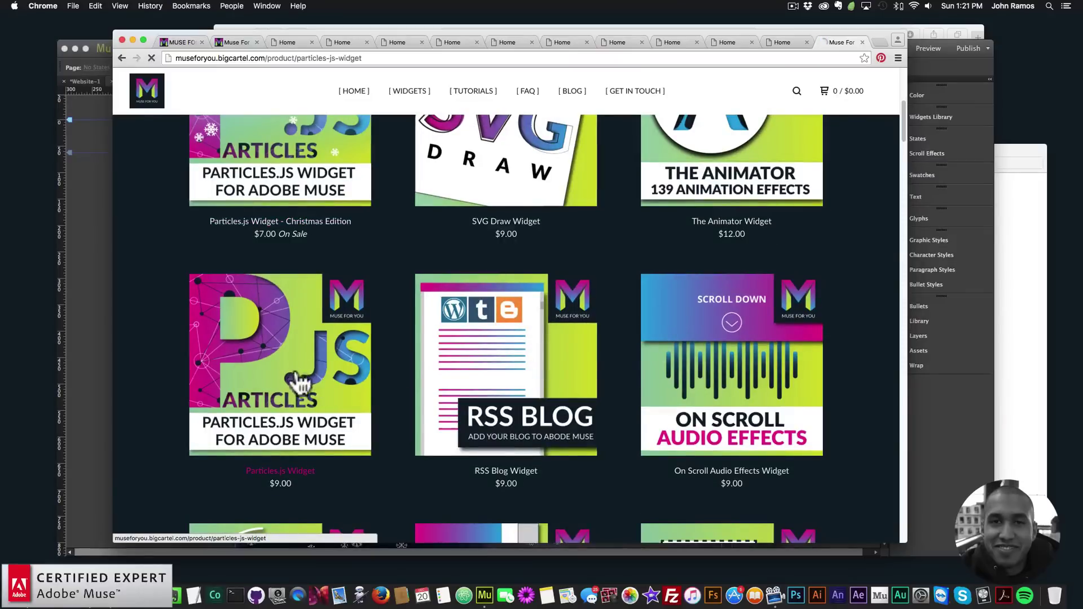
{"action": "left_click", "coordinate": [297, 379]}
{"action": "left_click", "coordinate": [122, 58]}
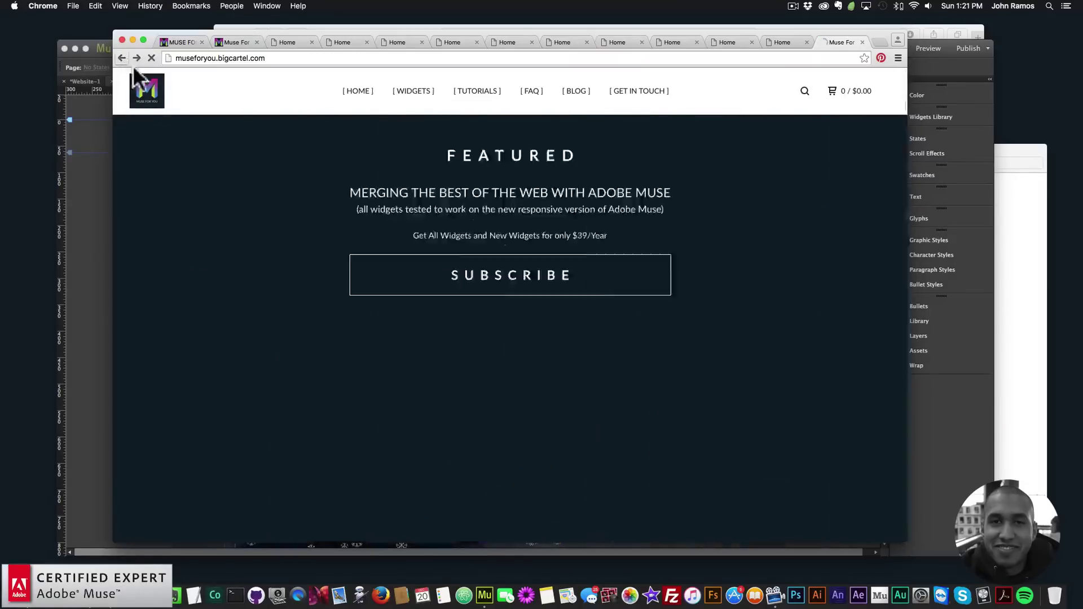
{"action": "scroll", "coordinate": [289, 344], "scroll_direction": "up", "scroll_amount": 5}
{"action": "scroll", "coordinate": [254, 370], "scroll_direction": "down", "scroll_amount": 1}
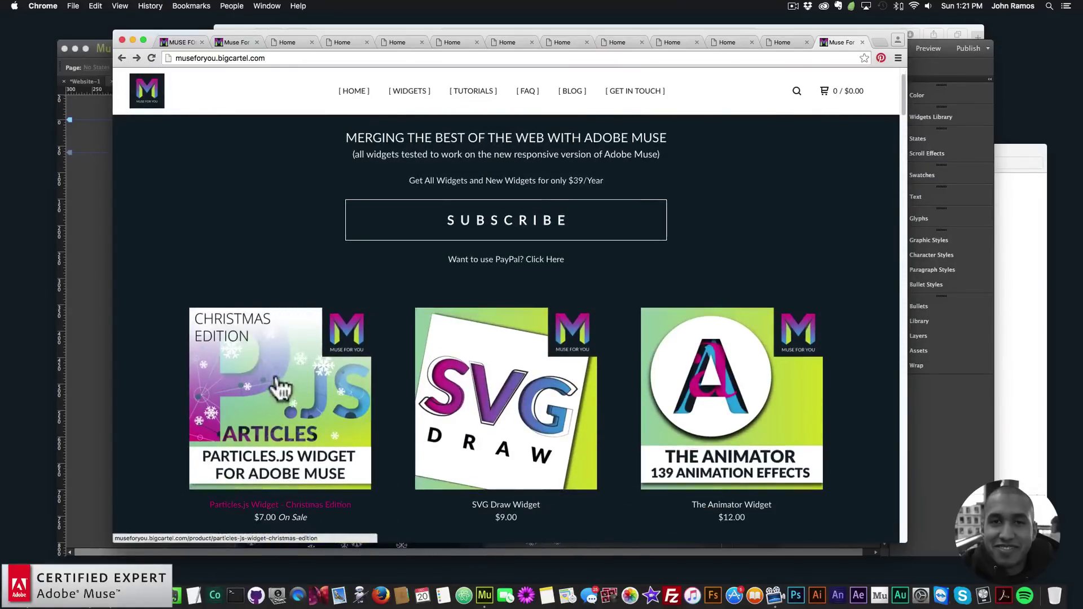
{"action": "scroll", "coordinate": [282, 376], "scroll_direction": "up", "scroll_amount": 1}
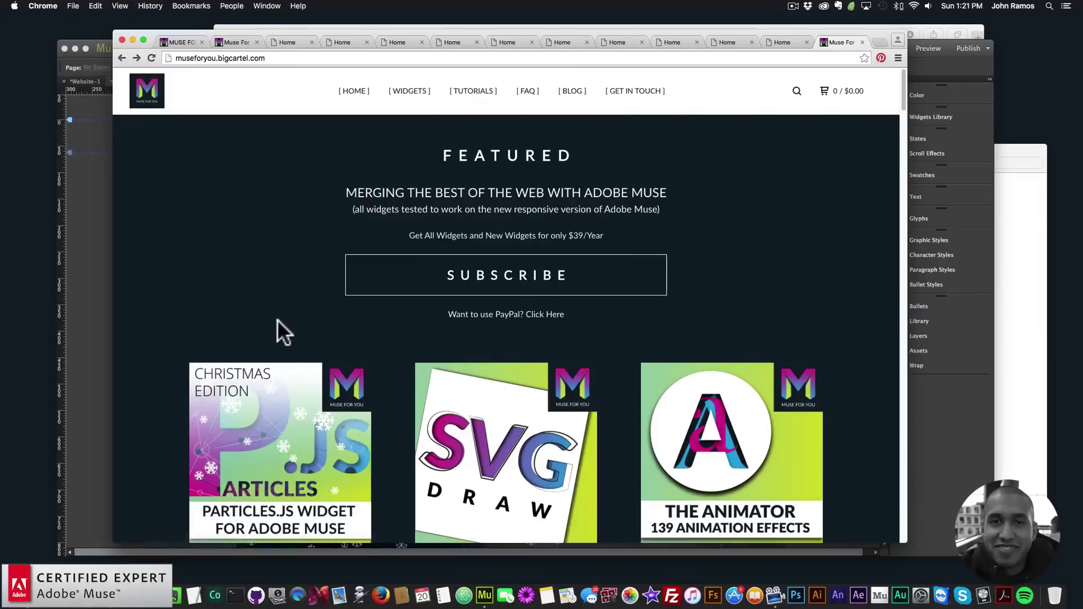